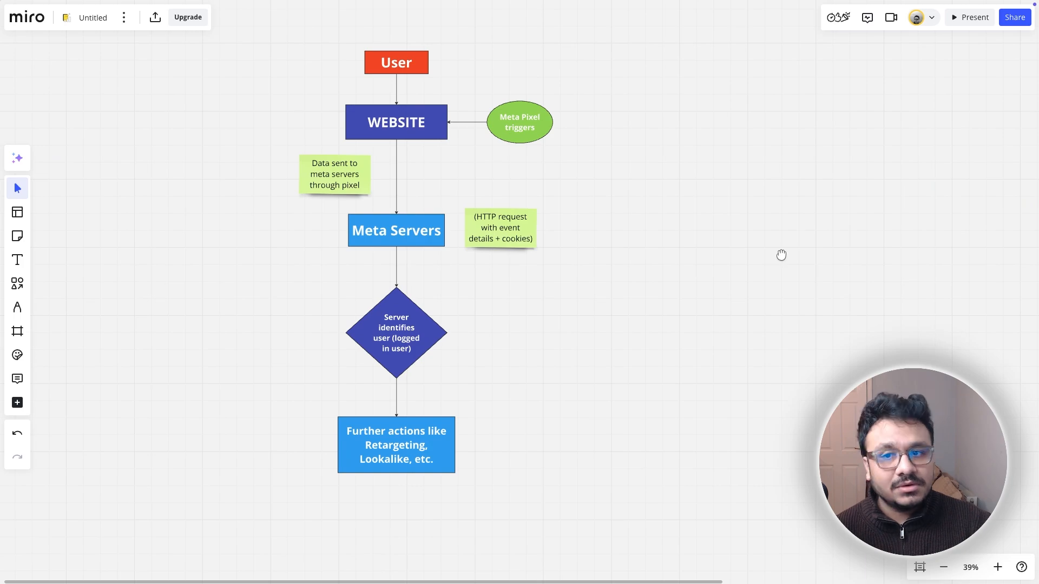
drag(813, 262, 162, 252)
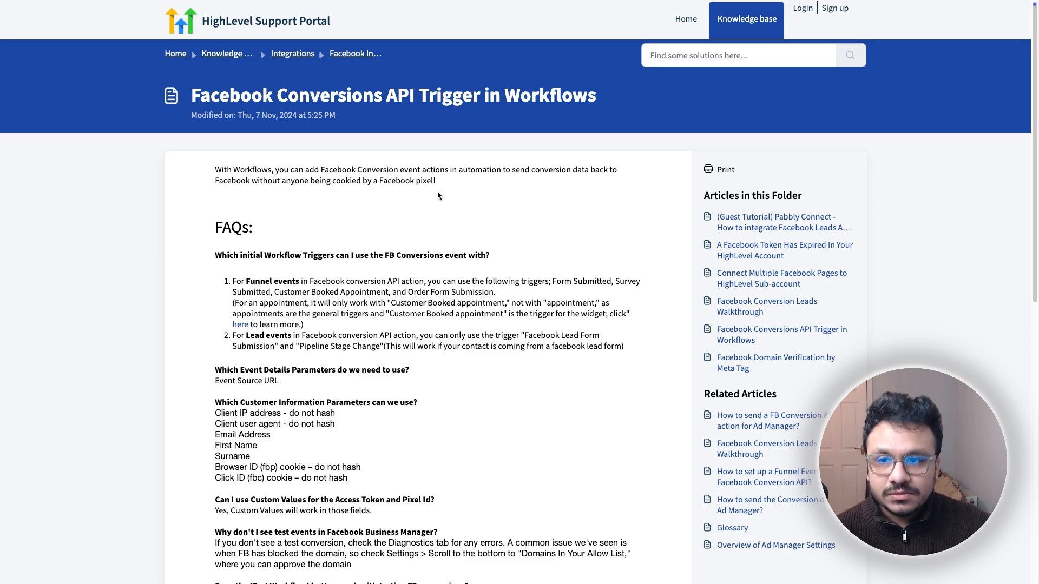
drag(292, 171, 432, 180)
click(266, 180)
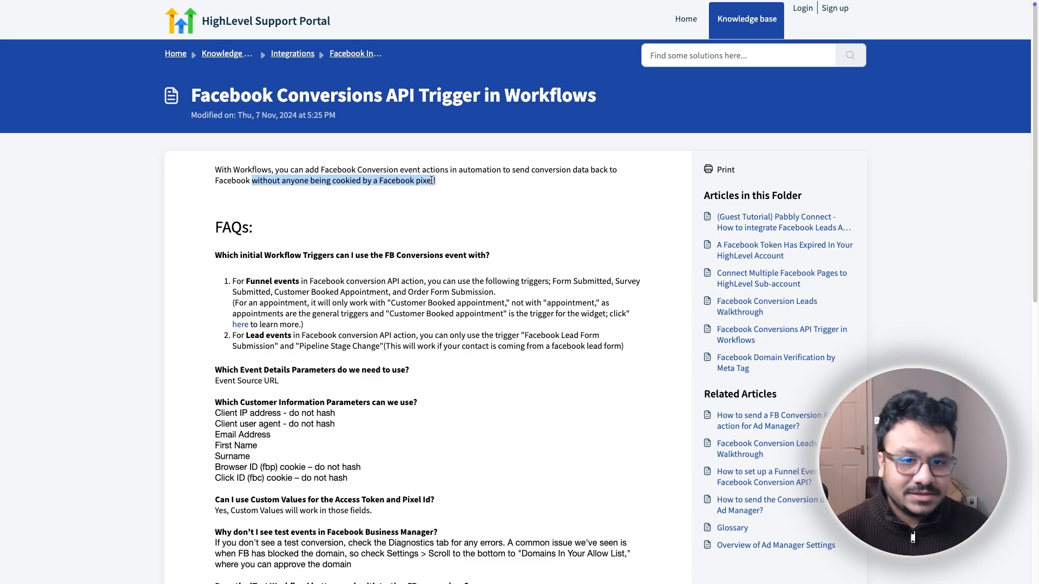
click(365, 174)
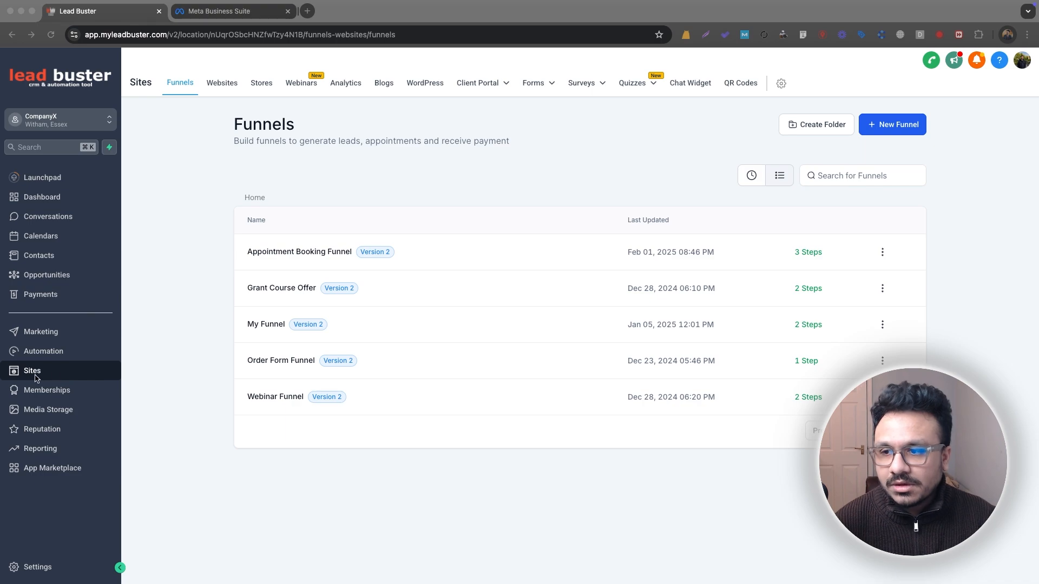
Open the Appointment Booking Funnel and preview its Landing Page, Booking Page and Thank You page
click(314, 251)
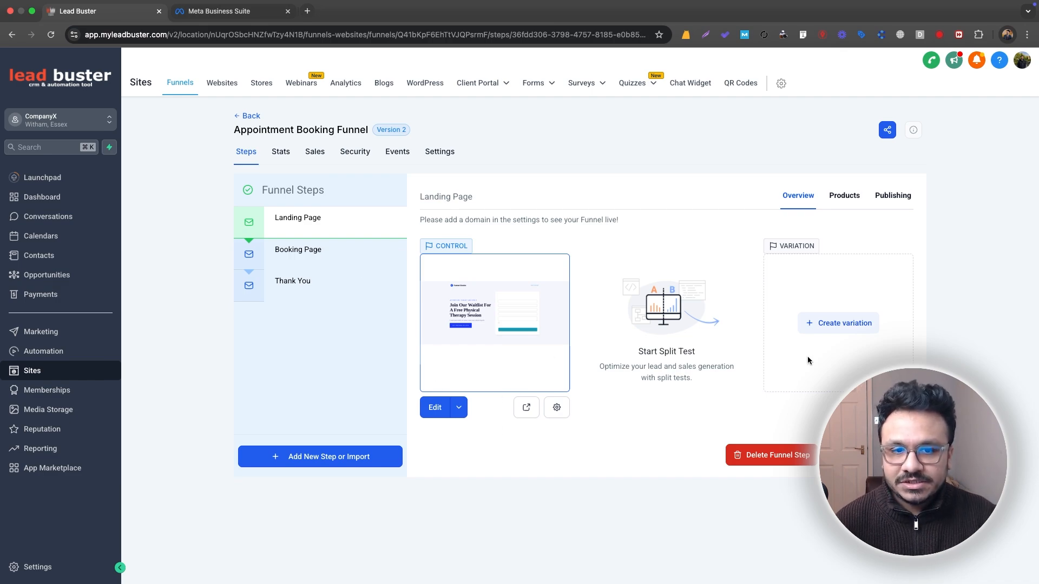
click(526, 407)
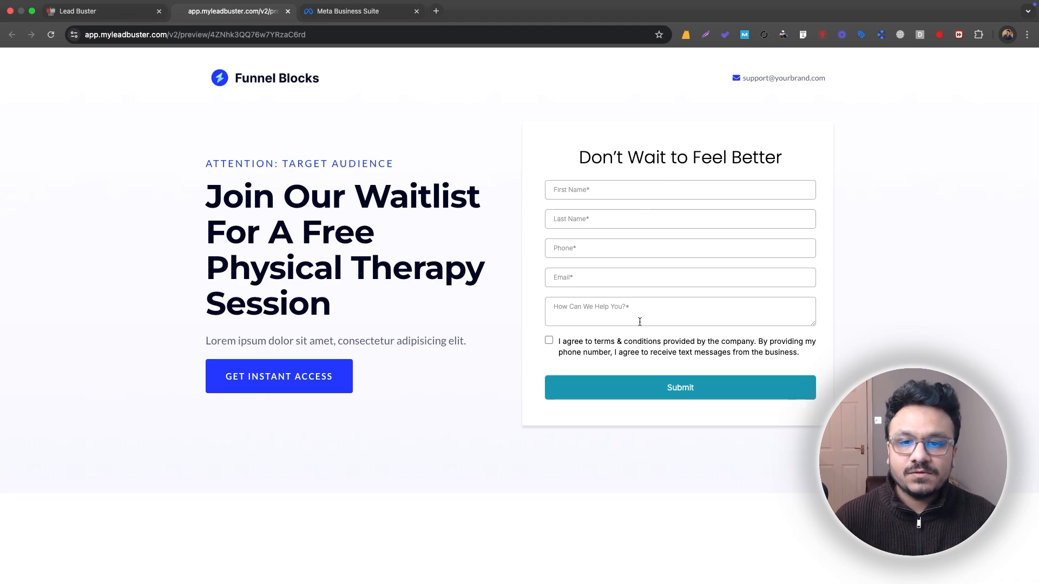
click(98, 22)
click(344, 249)
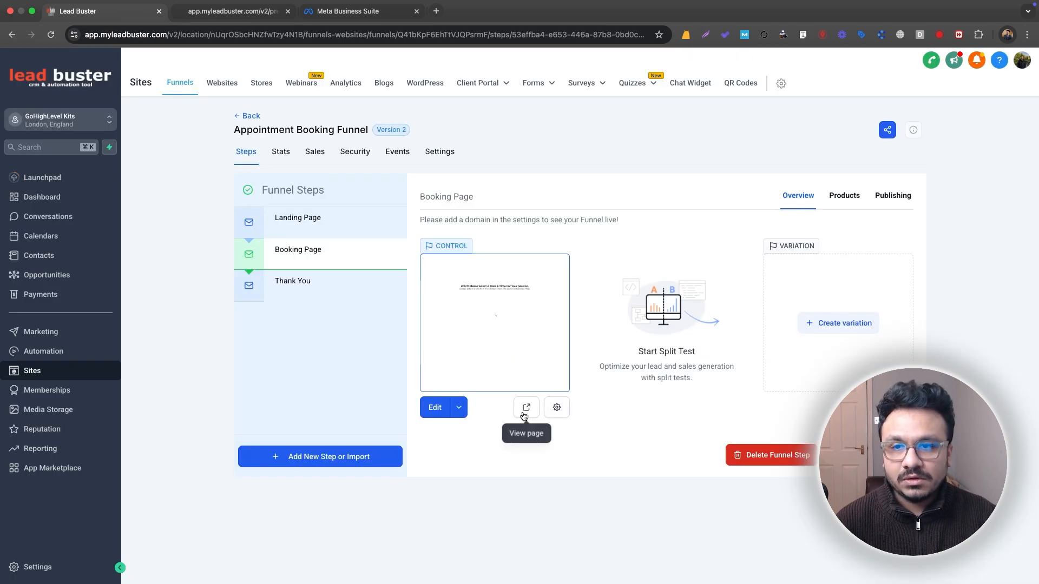
click(525, 413)
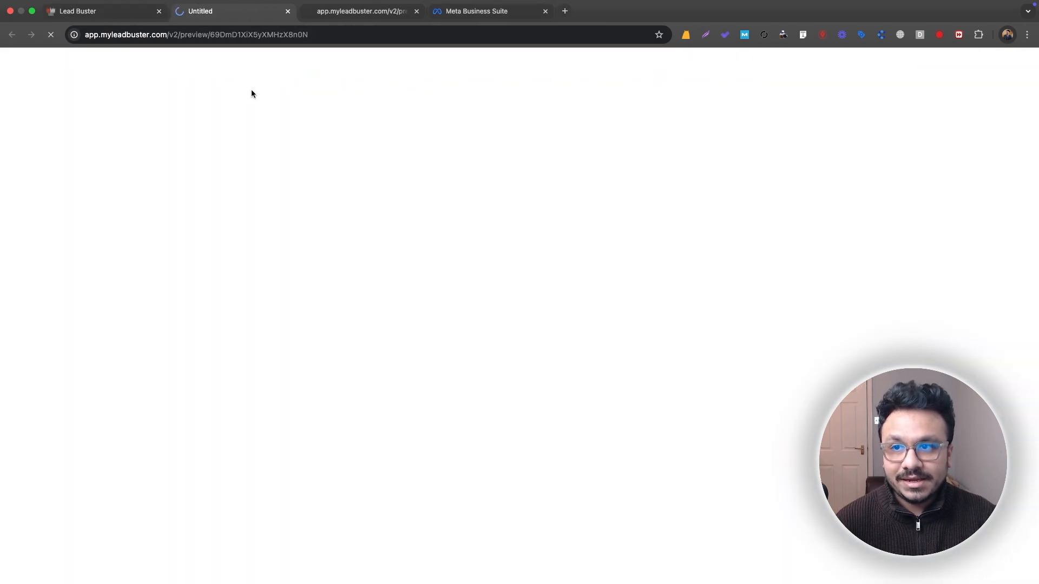
click(107, 15)
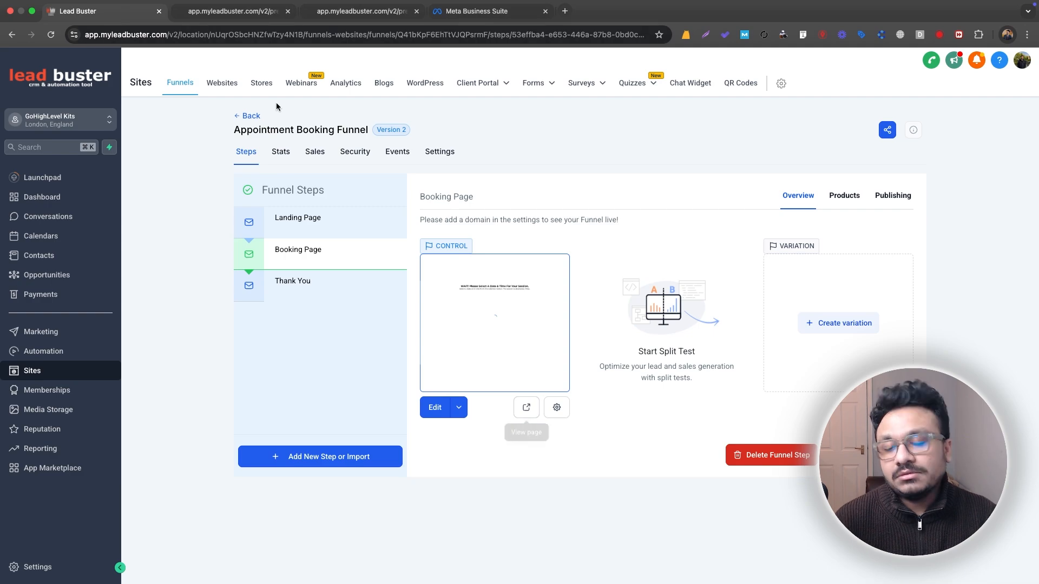
click(317, 290)
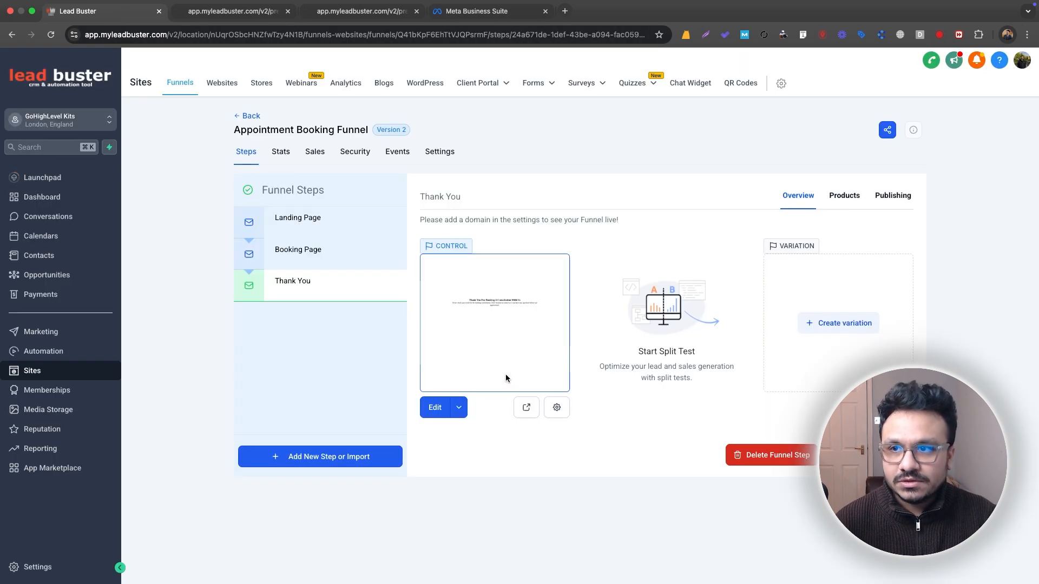
click(527, 408)
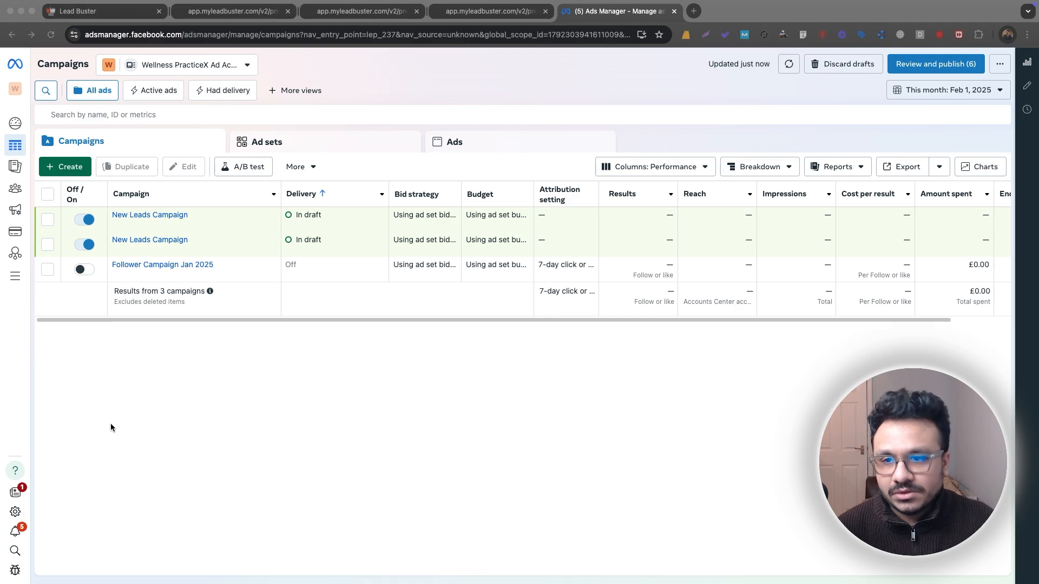
Open the Wellness PracticeX business settings in Meta and show the datasets among its data sources
click(17, 513)
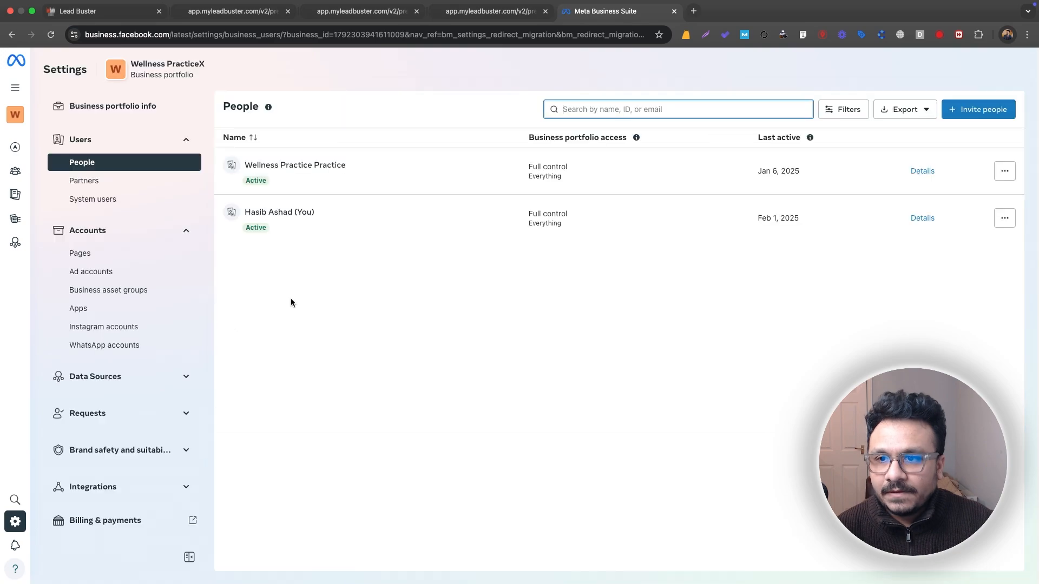
scroll(130, 348, down, 3)
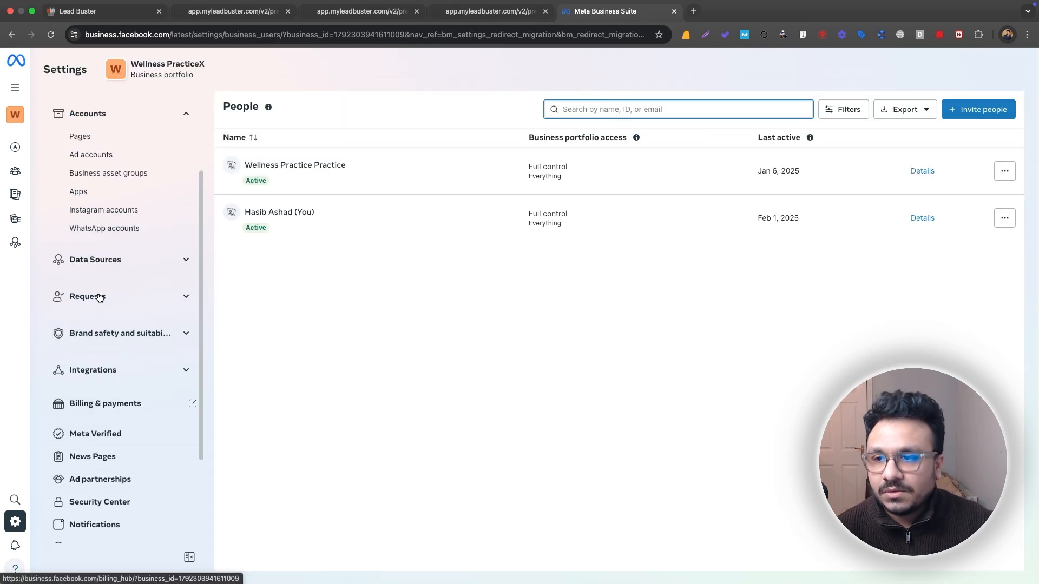
click(97, 267)
click(94, 340)
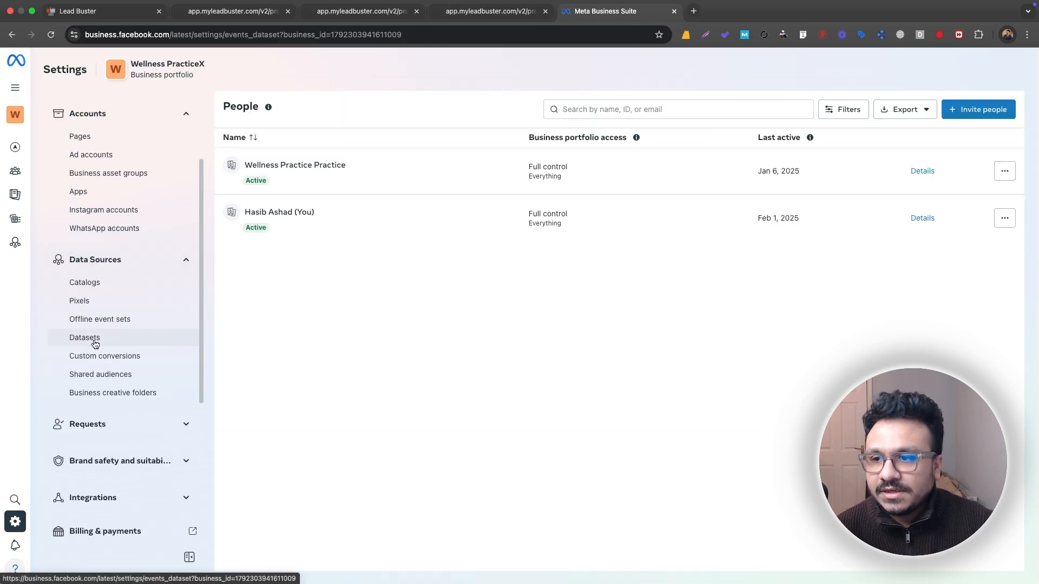
Create a new dataset named "Wellness Dataset" in the business portfolio
click(995, 110)
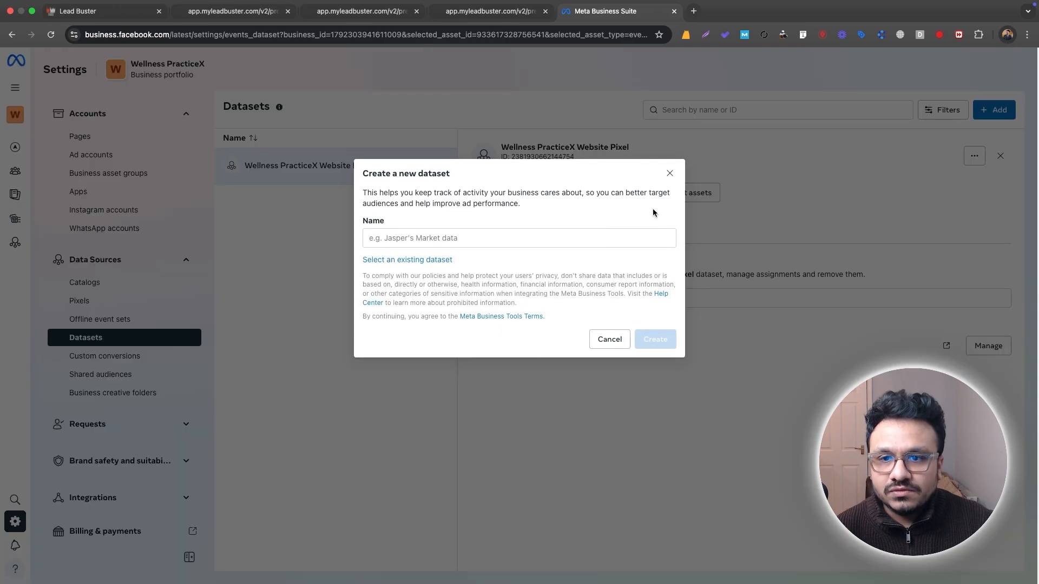
click(433, 243)
text(Wellness Pixel)
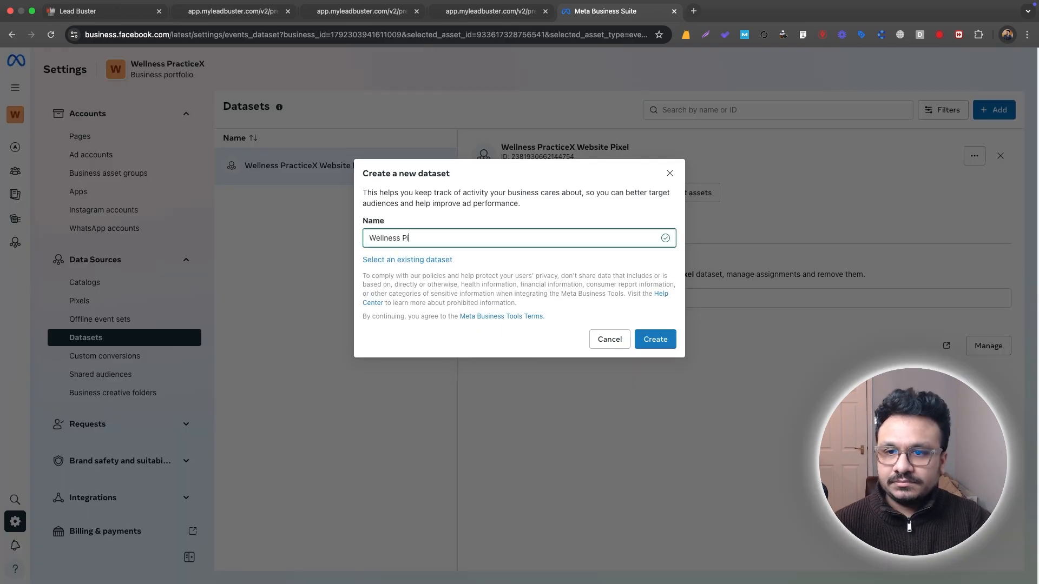
key(BackSpace)
key(BackSpace)
key(BackSpace)
key(BackSpace)
key(BackSpace)
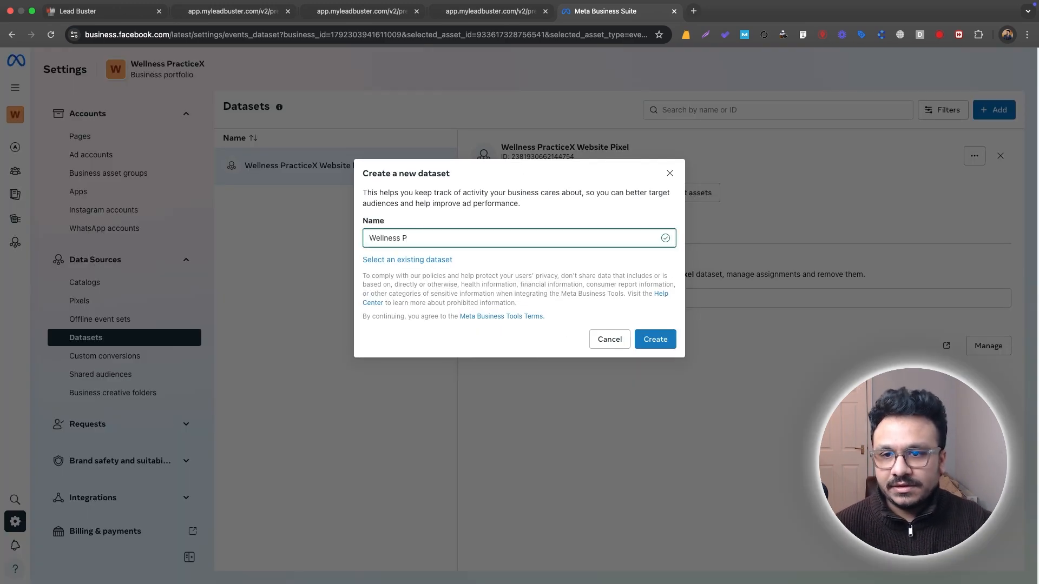
text(Dataset)
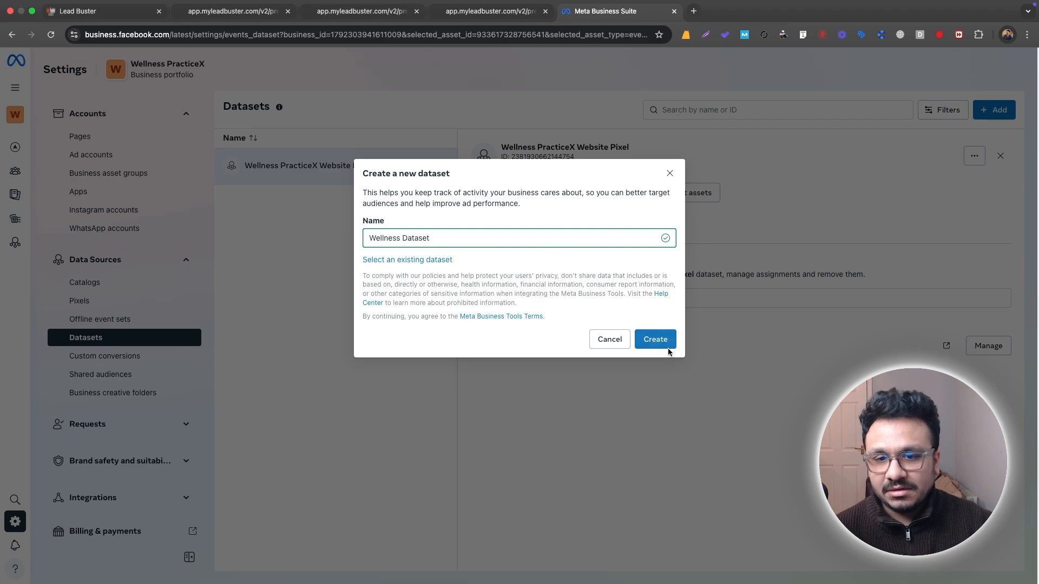
click(664, 344)
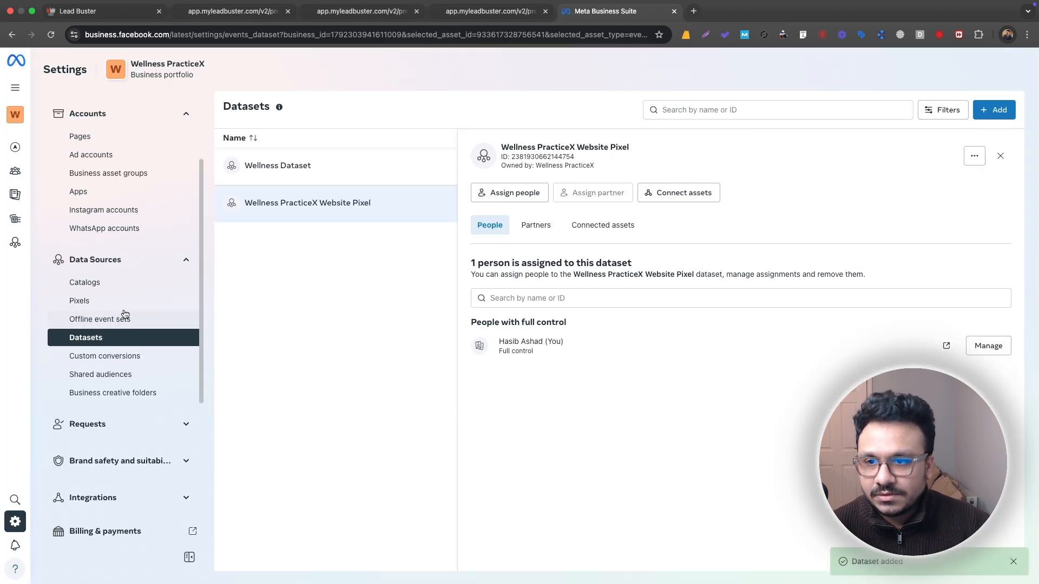
Connect the Wellness PracticeX Ad Acct ad account to the Wellness Dataset
click(335, 172)
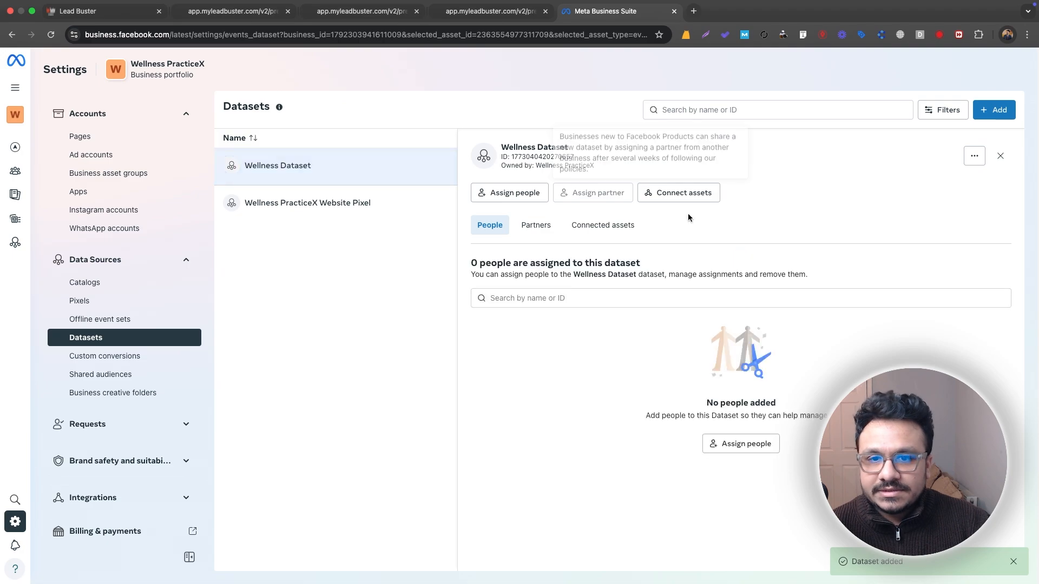
click(689, 200)
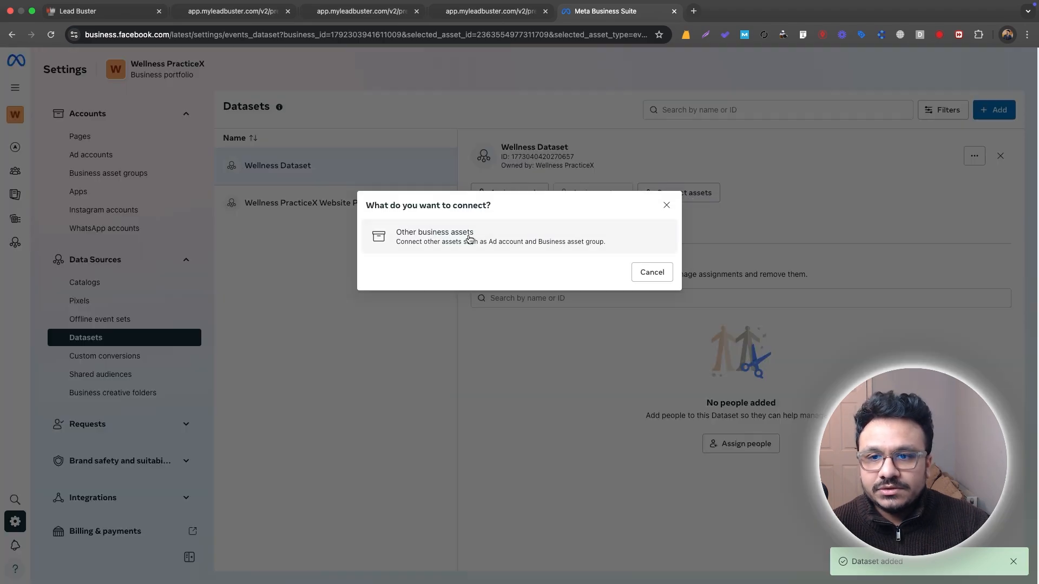
click(469, 244)
click(451, 212)
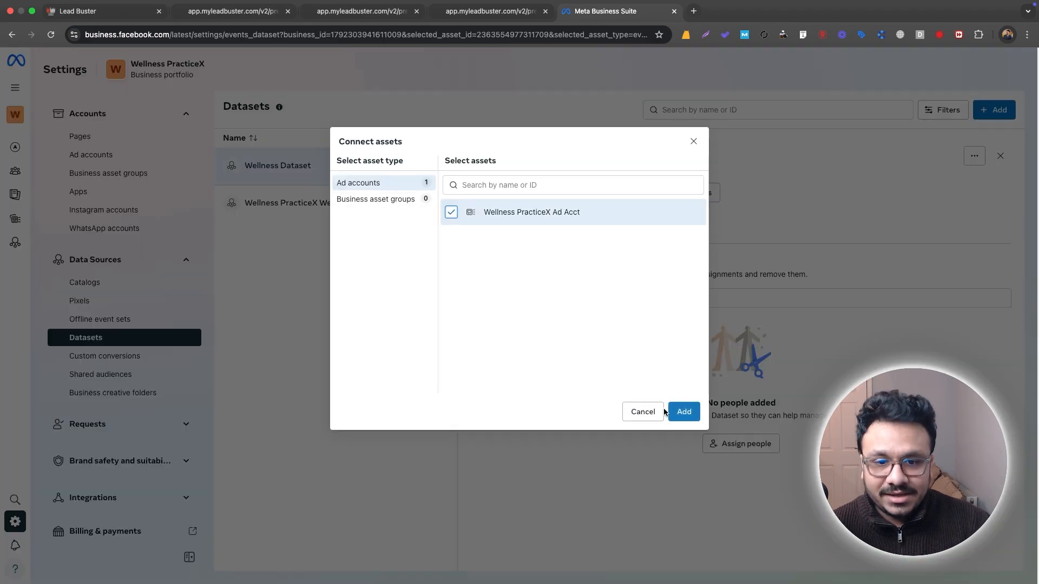
click(684, 411)
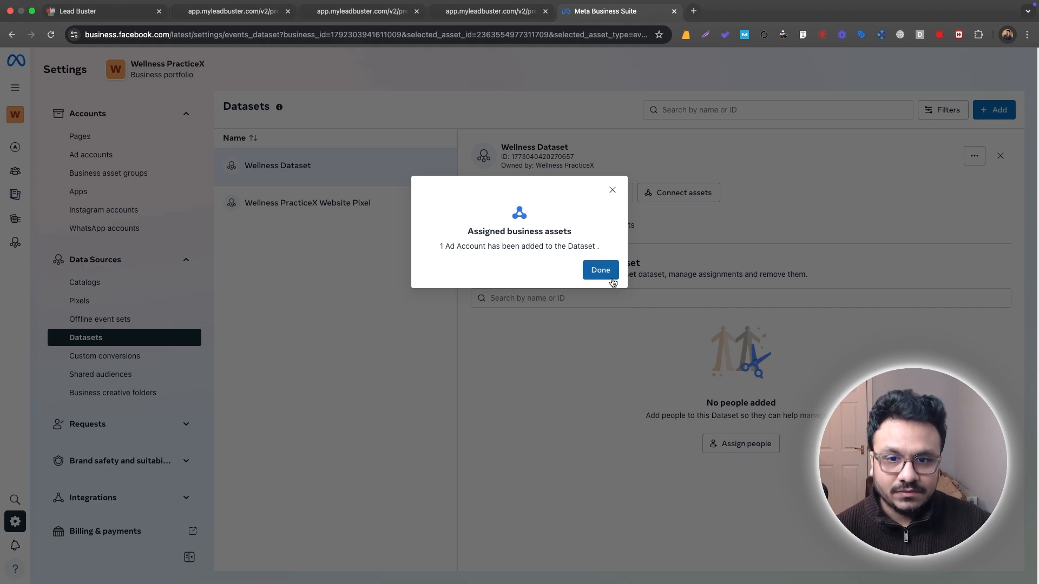
click(609, 273)
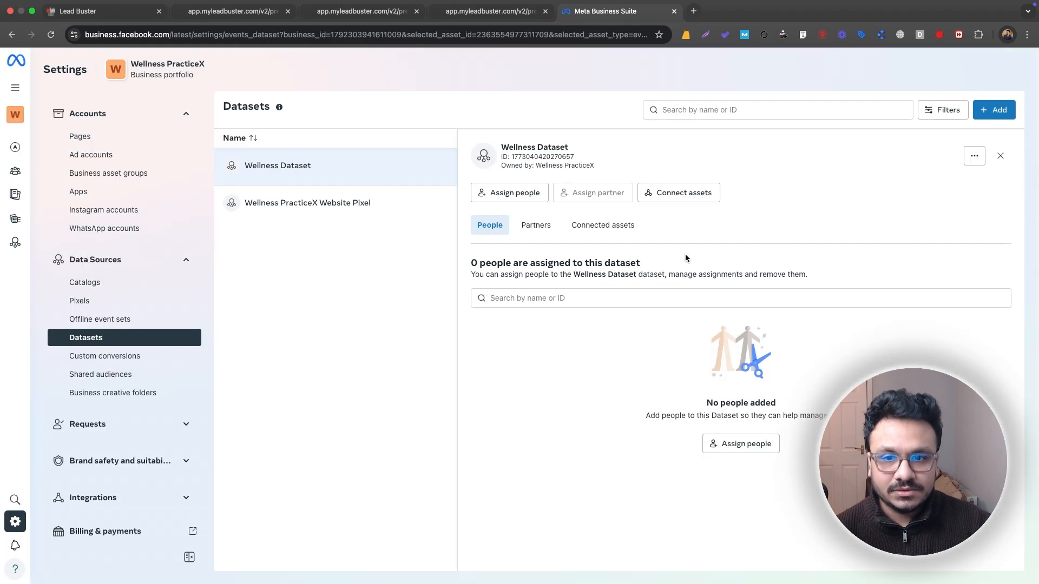
Assign your own user to the Wellness Dataset with full control (Manage events dataset)
click(511, 193)
click(345, 262)
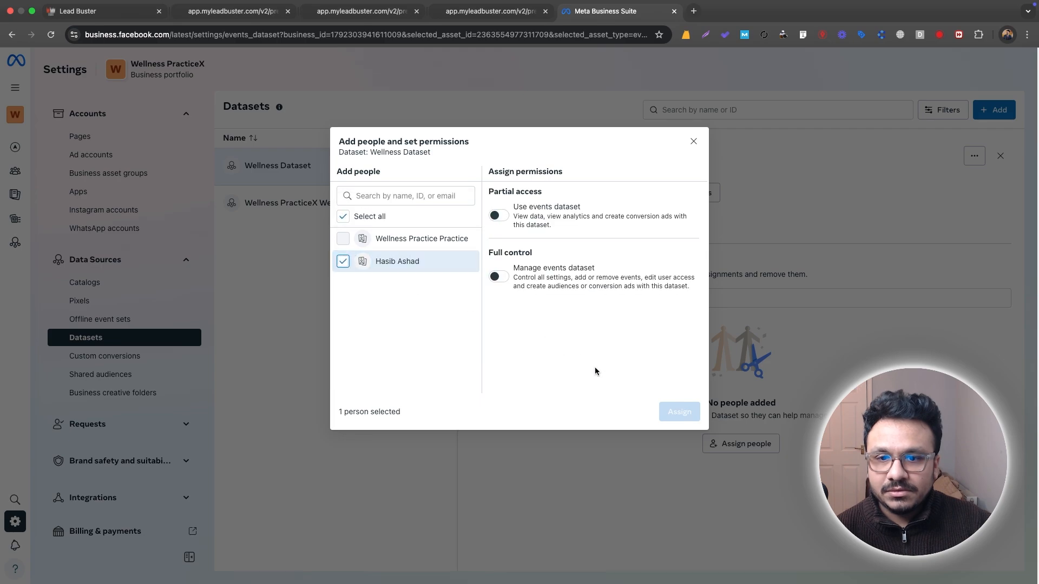
click(496, 277)
click(679, 412)
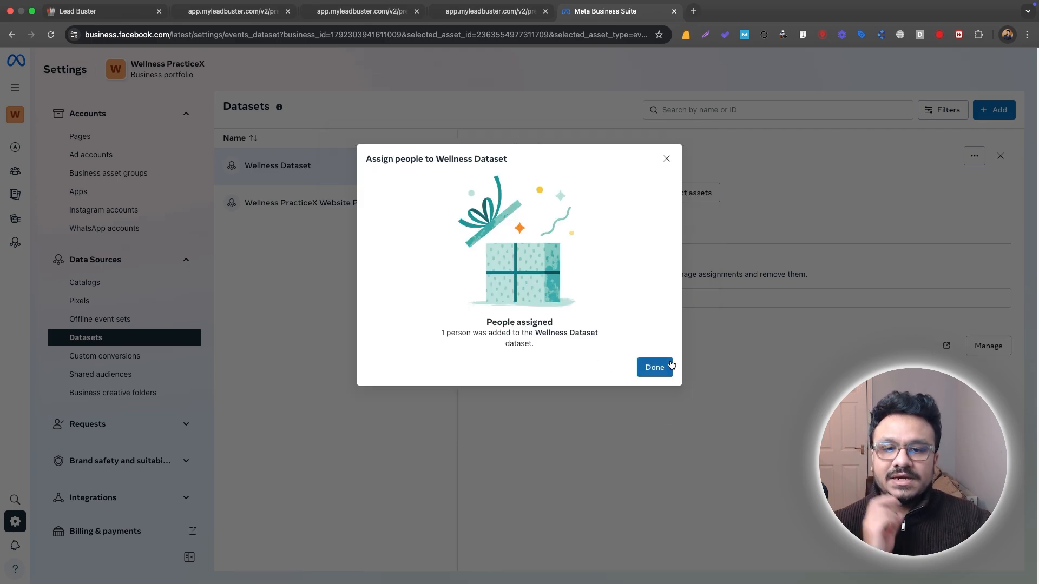
click(670, 366)
Open the Wellness Dataset in Events Manager and copy the Meta Pixel base code from its pixel setup
click(974, 156)
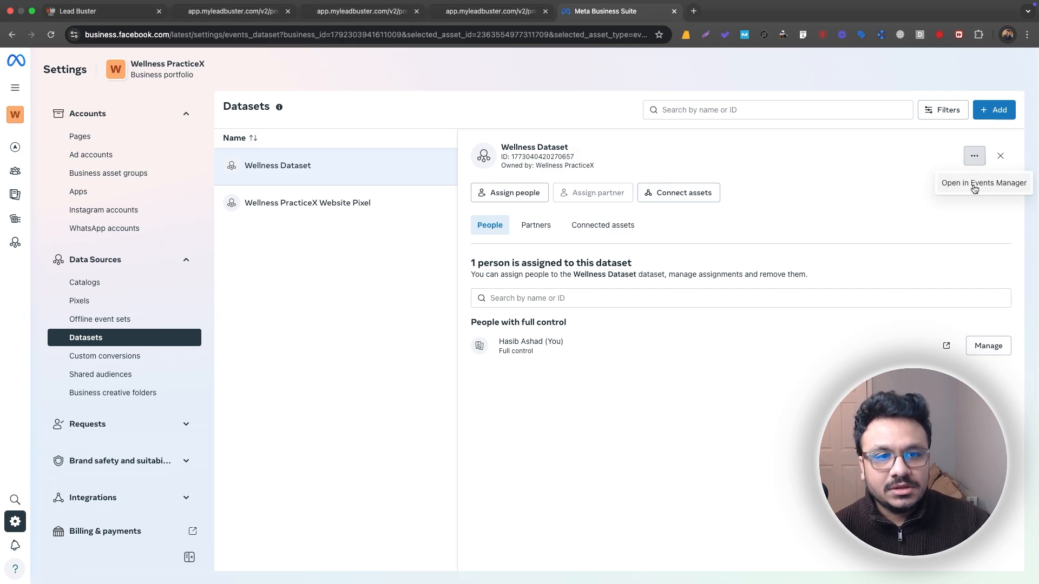
click(974, 184)
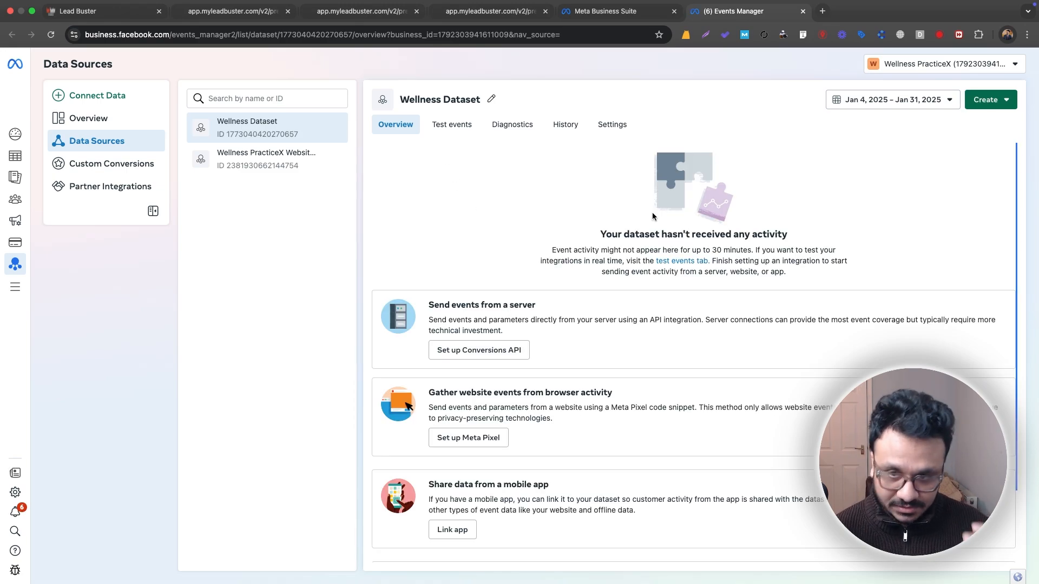
click(457, 436)
click(427, 262)
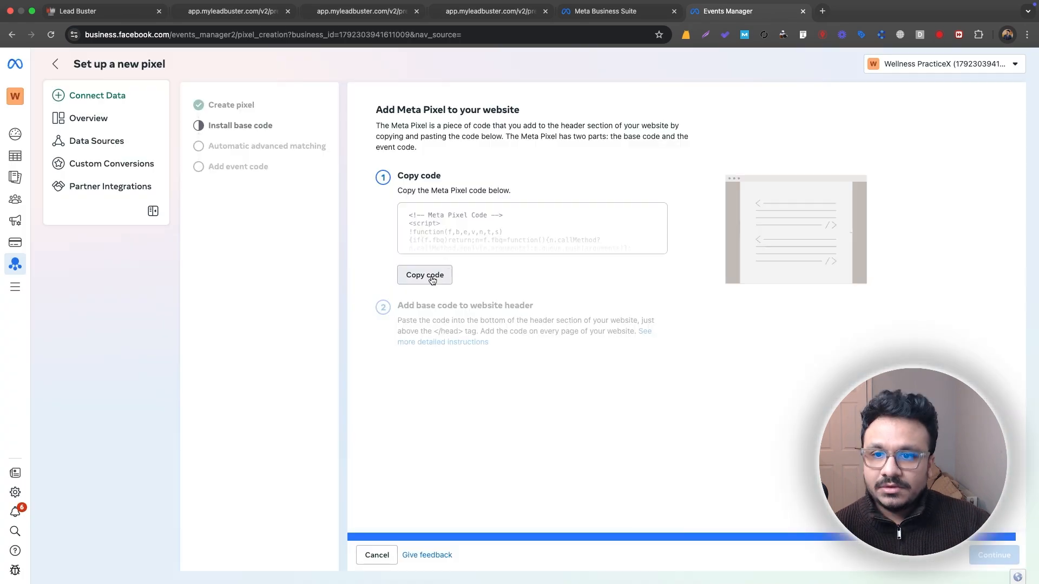
click(425, 274)
Switch to Lead Buster and paste the Meta Pixel code as head tracking code in the Appointment Booking Funnel's settings
key(super+1)
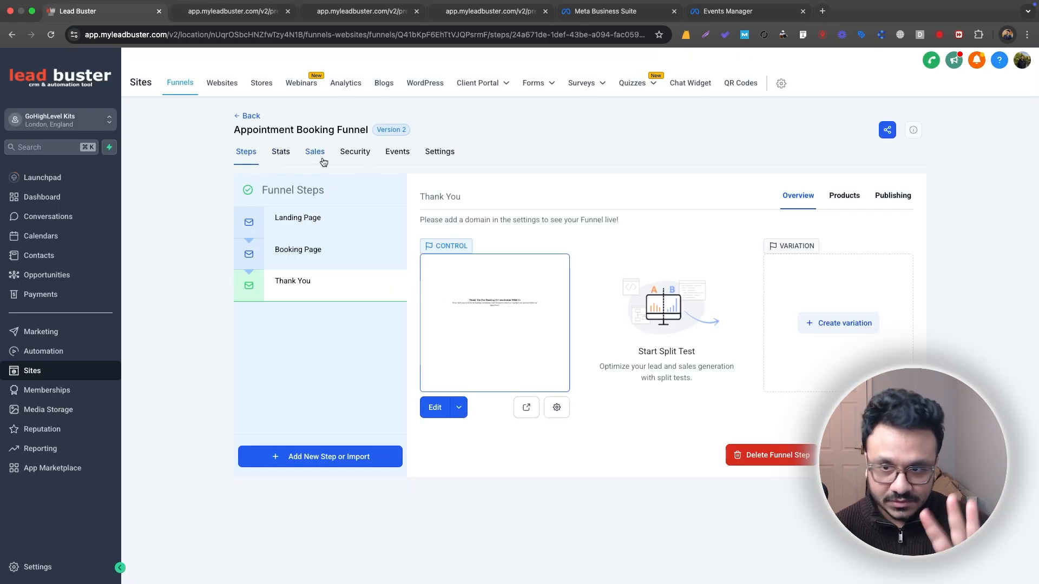
click(448, 153)
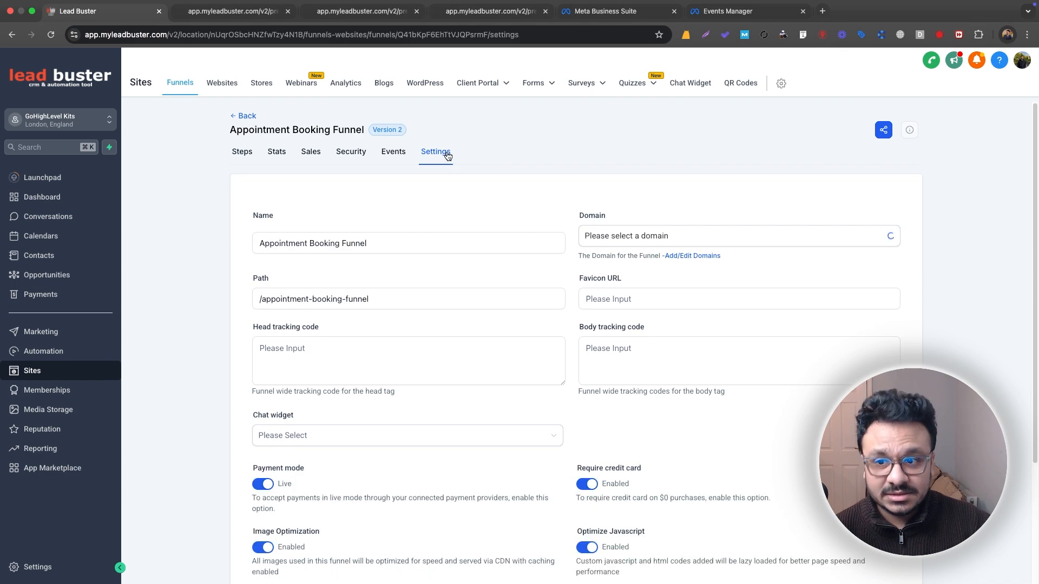
click(376, 359)
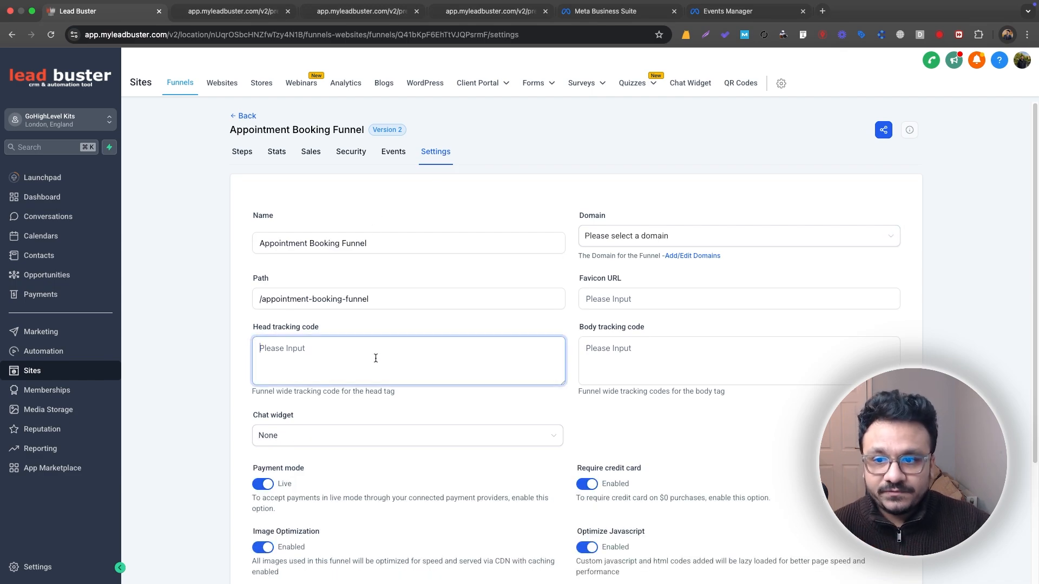
right_click(376, 355)
click(386, 436)
scroll(735, 456, down, 3)
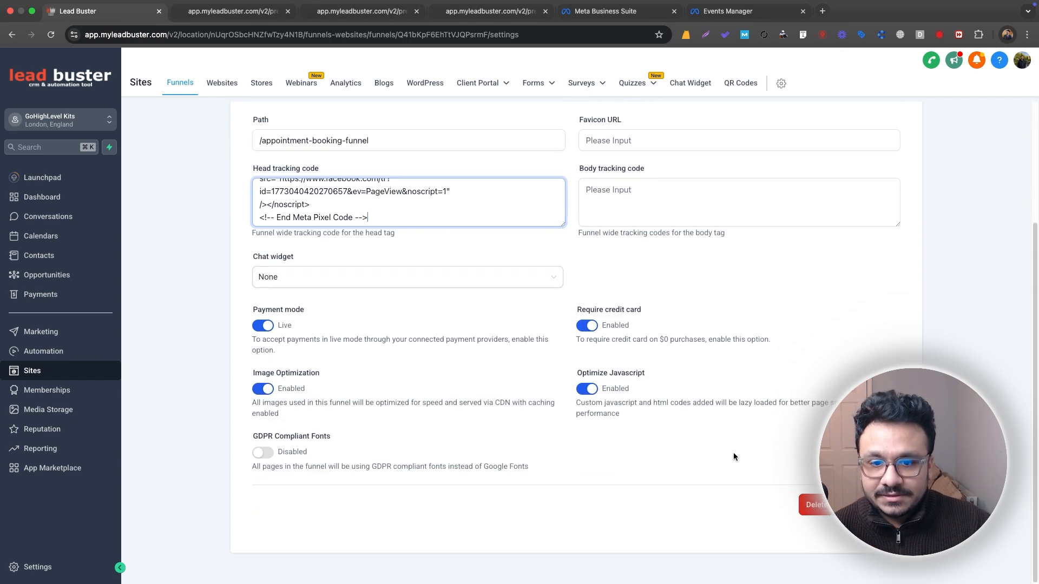
scroll(387, 355, up, 3)
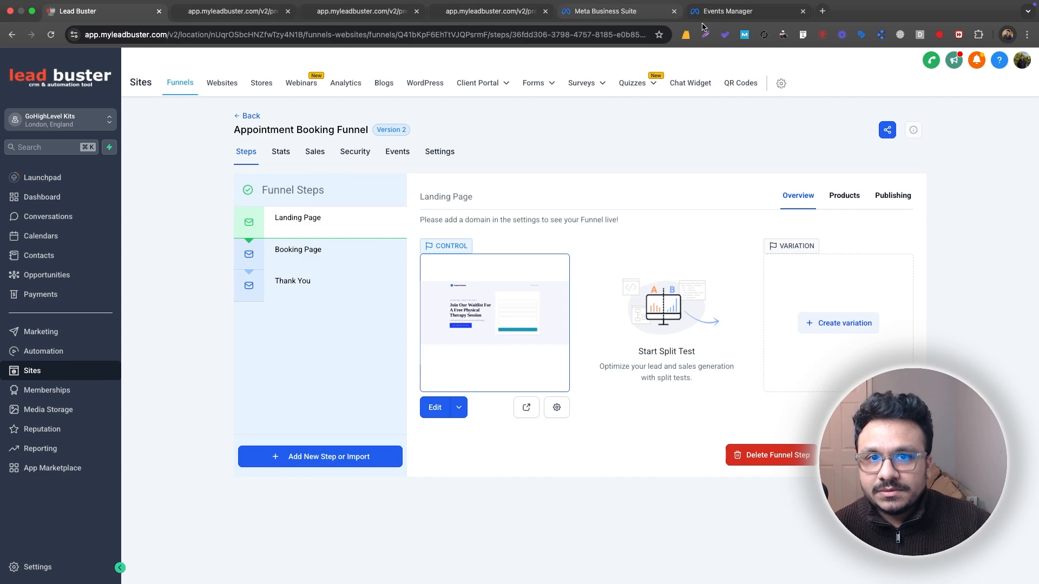
Open the Appointment Booking Funnel's Booking Page for editing in the page builder
click(322, 263)
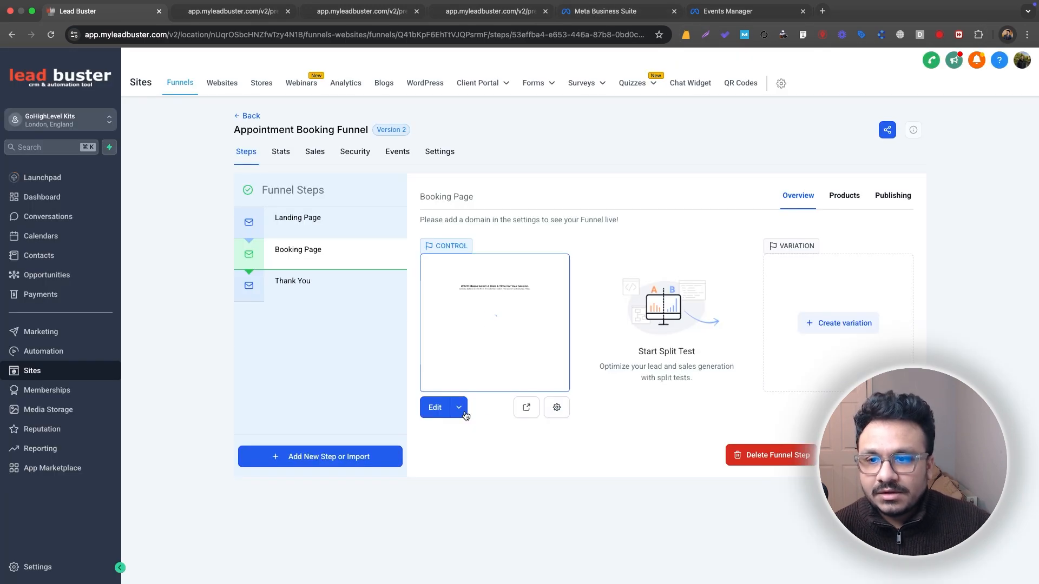
click(459, 407)
click(457, 446)
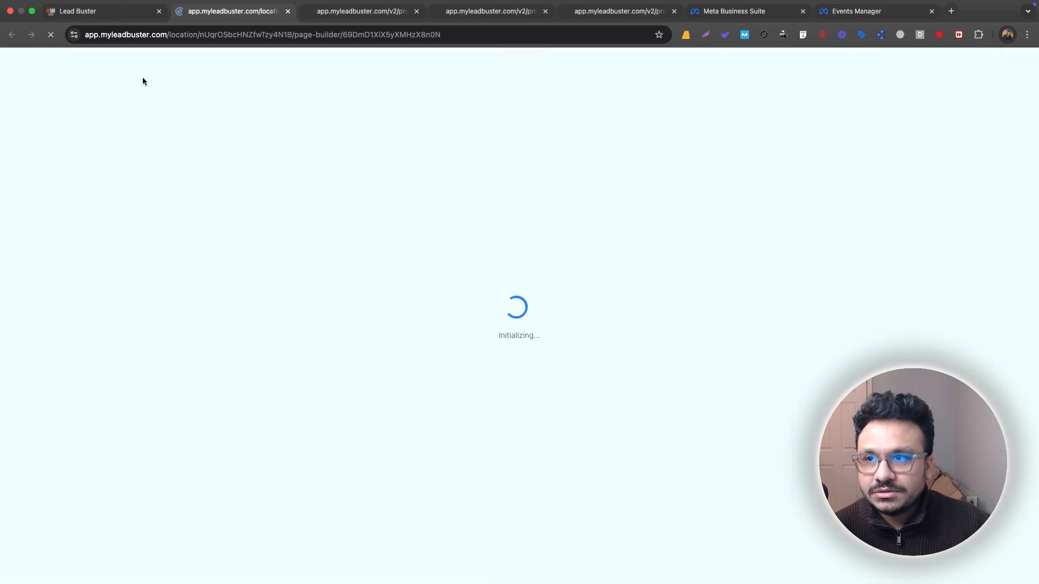
Add the header tracking script fbq('track', 'Lead'); inside script tags to the Booking Page and save the page
click(81, 89)
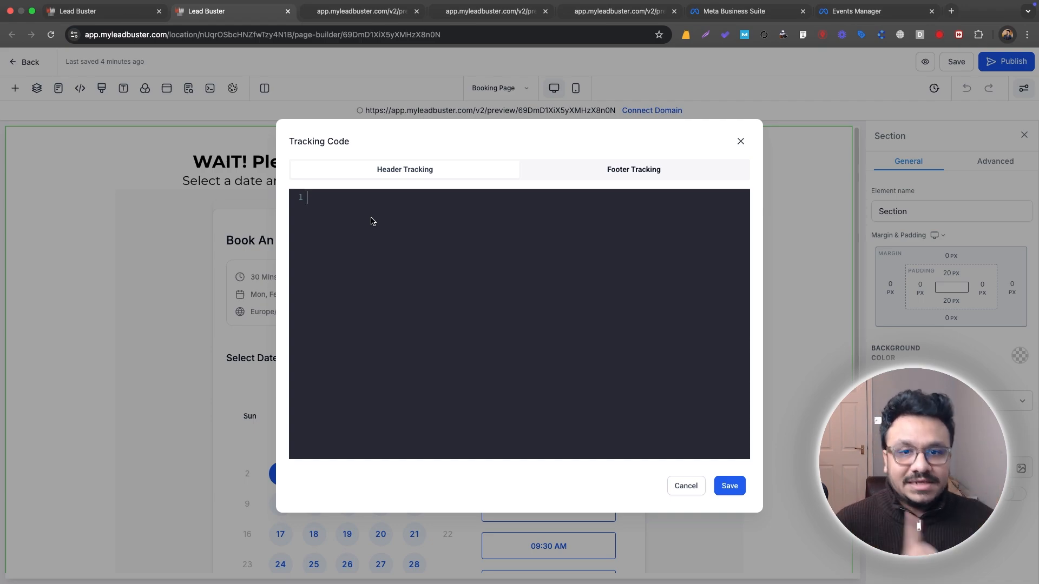
click(371, 221)
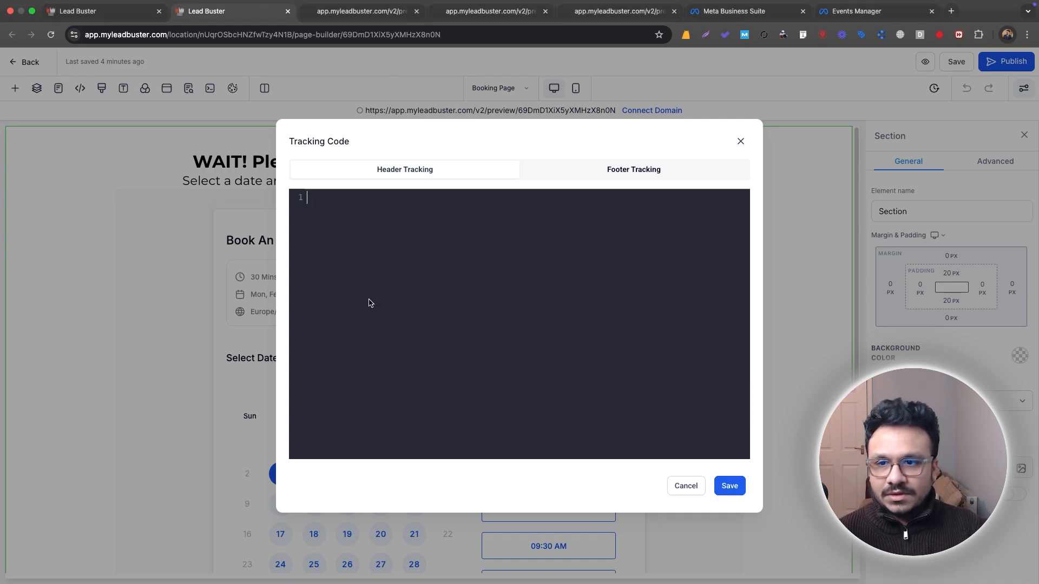
text(<script>)
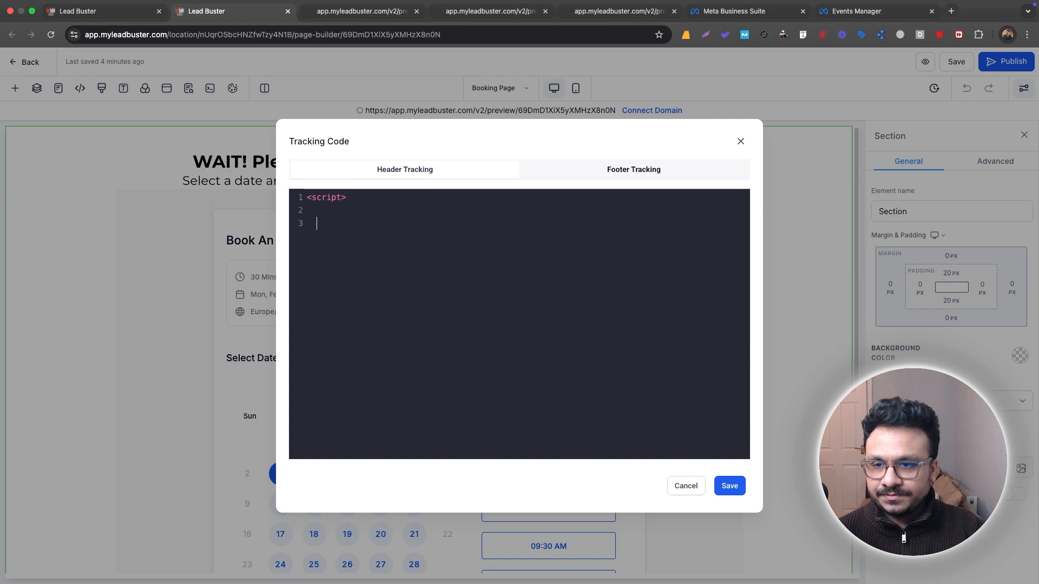
text(</script>)
key(Up)
key(super+v)
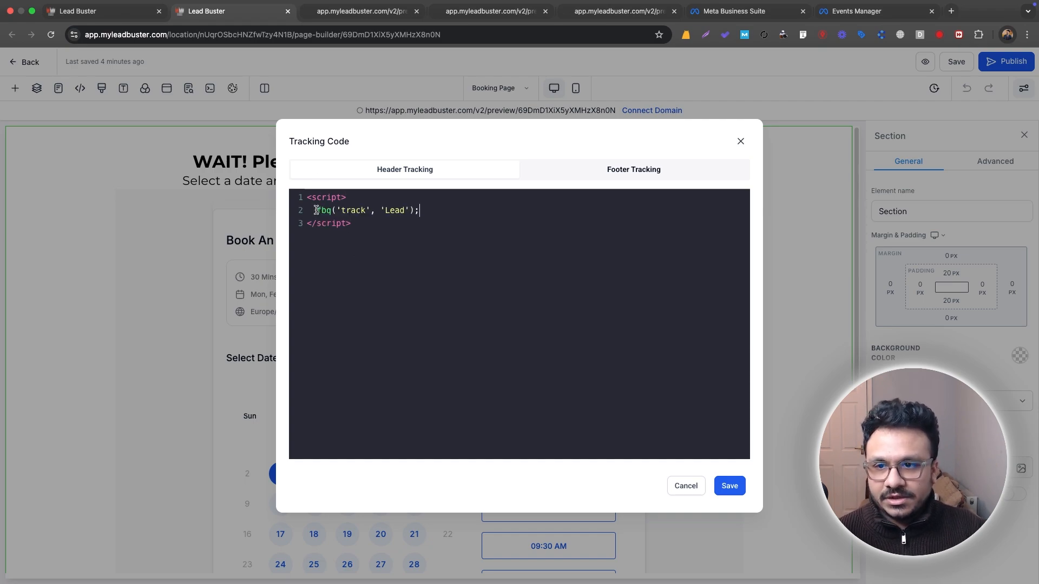
drag(316, 210, 402, 210)
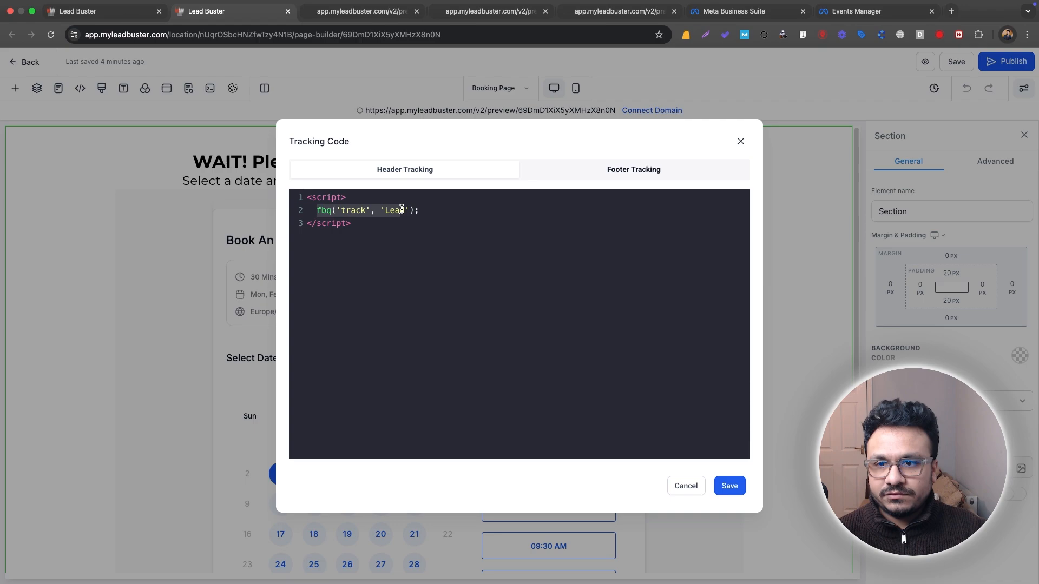
click(438, 210)
click(730, 485)
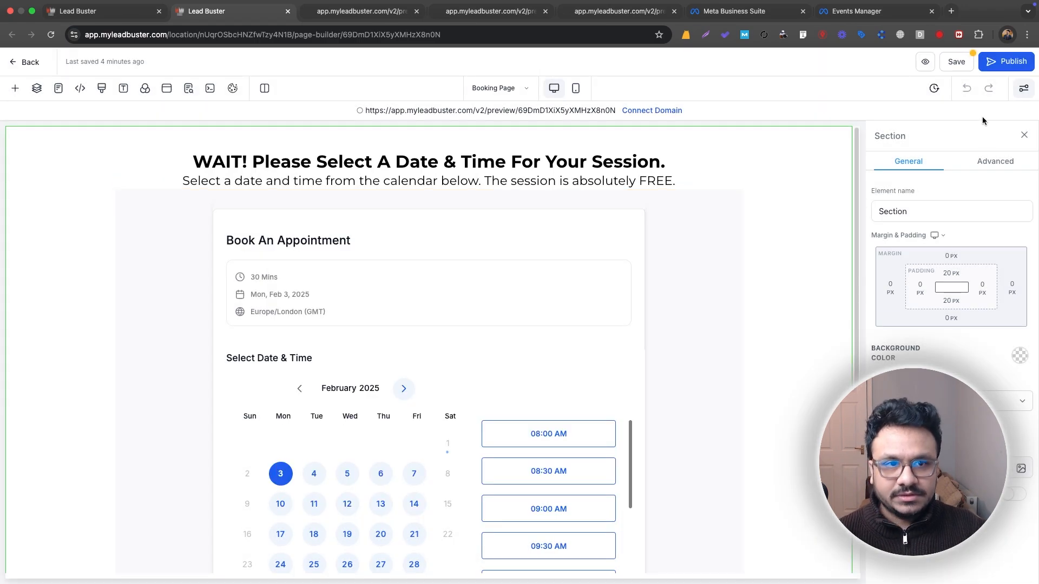
click(958, 63)
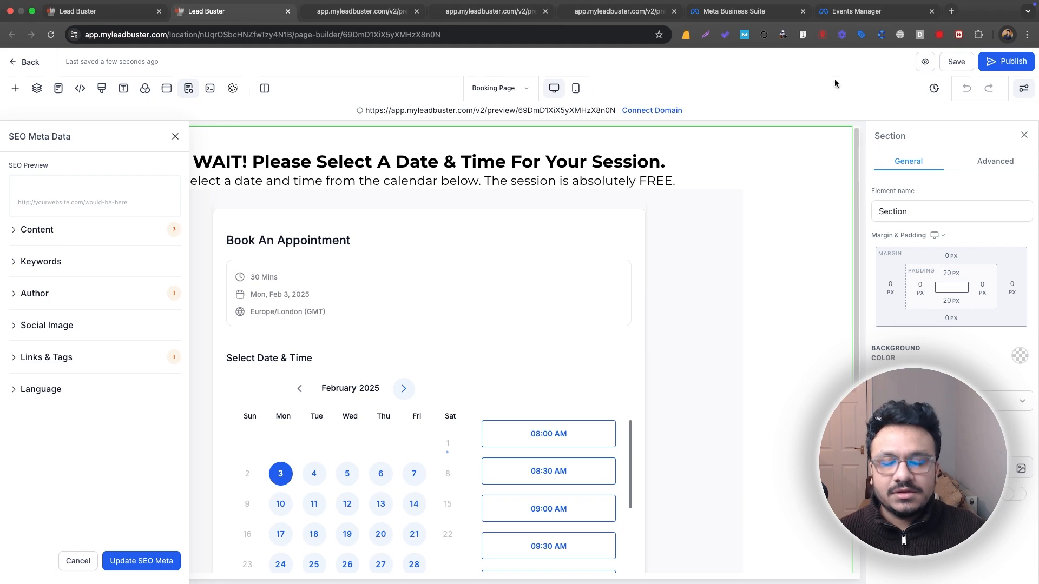
Open the funnel's Thank You page, add the header tracking script fbq('track', 'Schedule'); inside script tags, and save the page
click(501, 88)
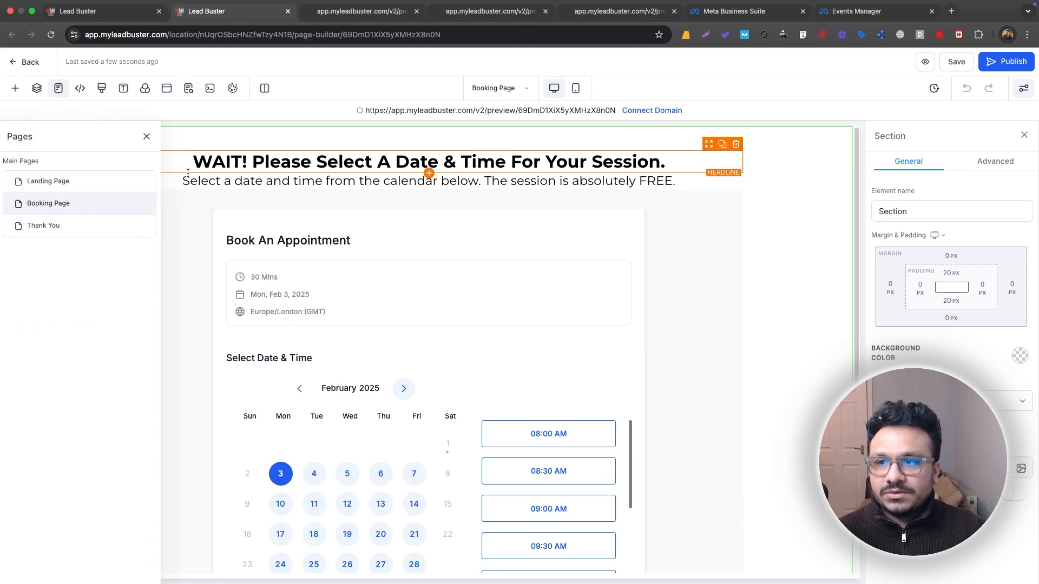
click(24, 222)
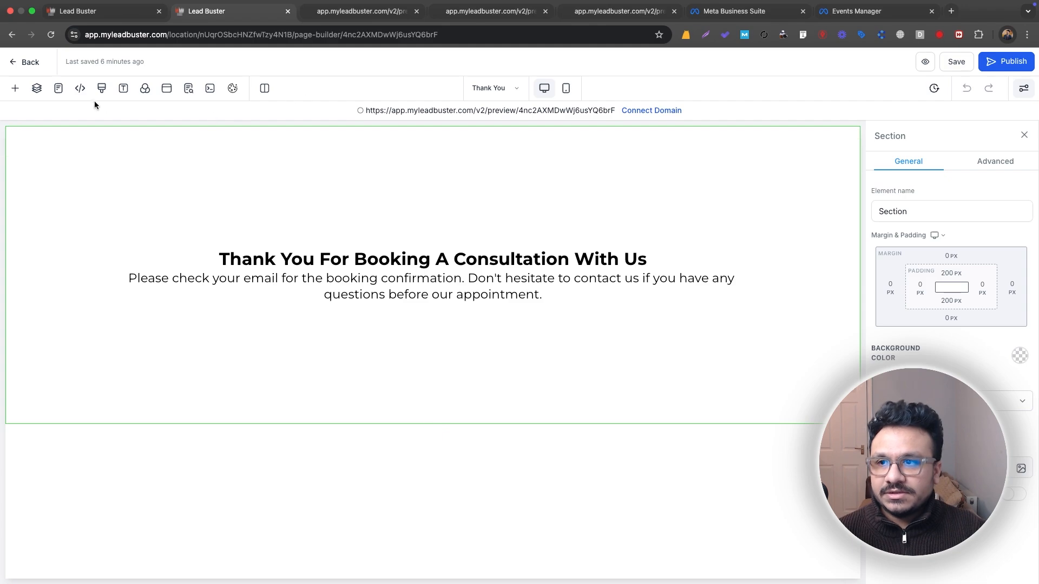
click(82, 91)
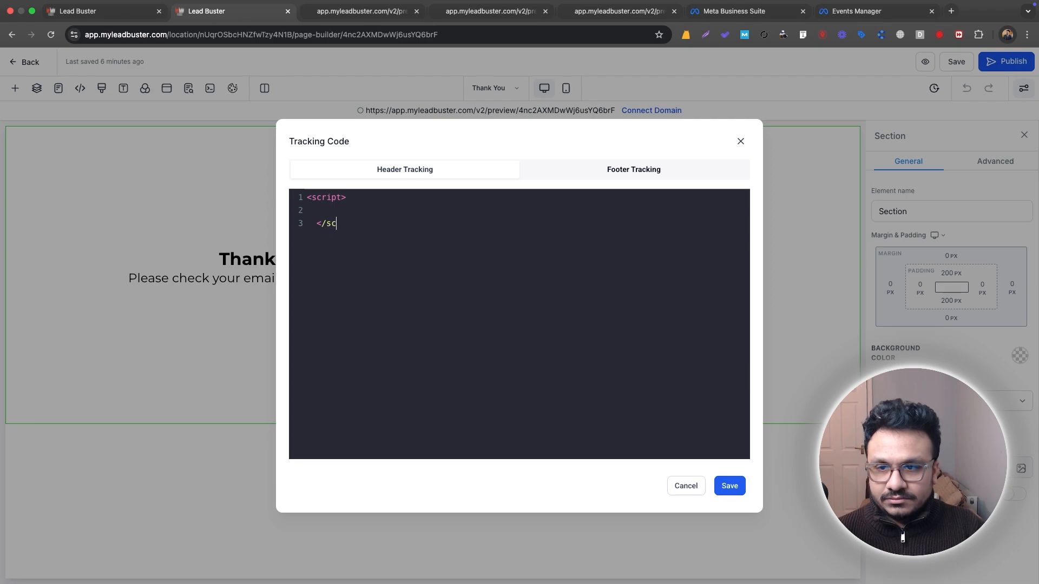
text(fbq('track', 'Lead');)
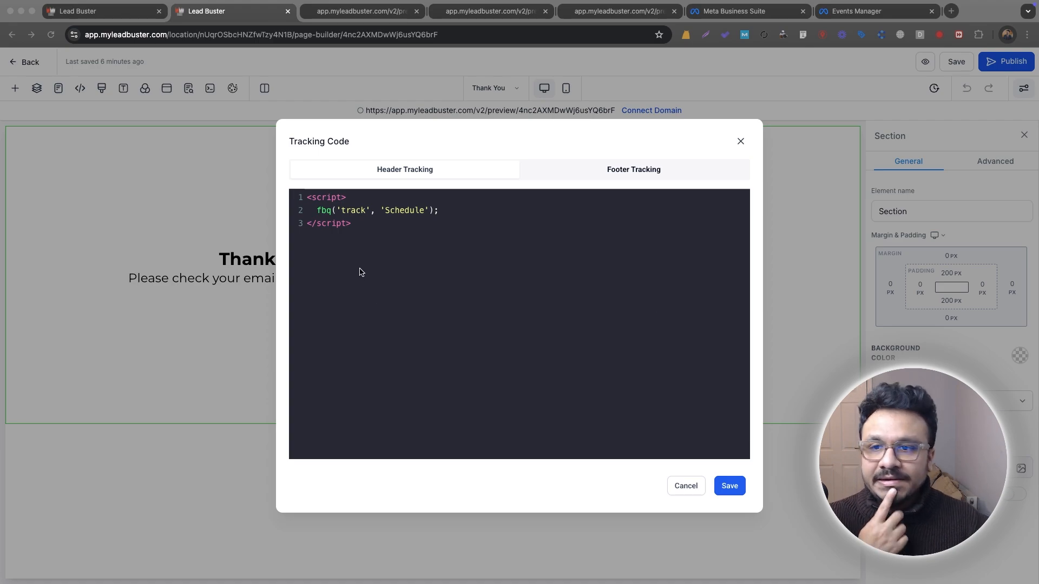
click(730, 487)
click(729, 487)
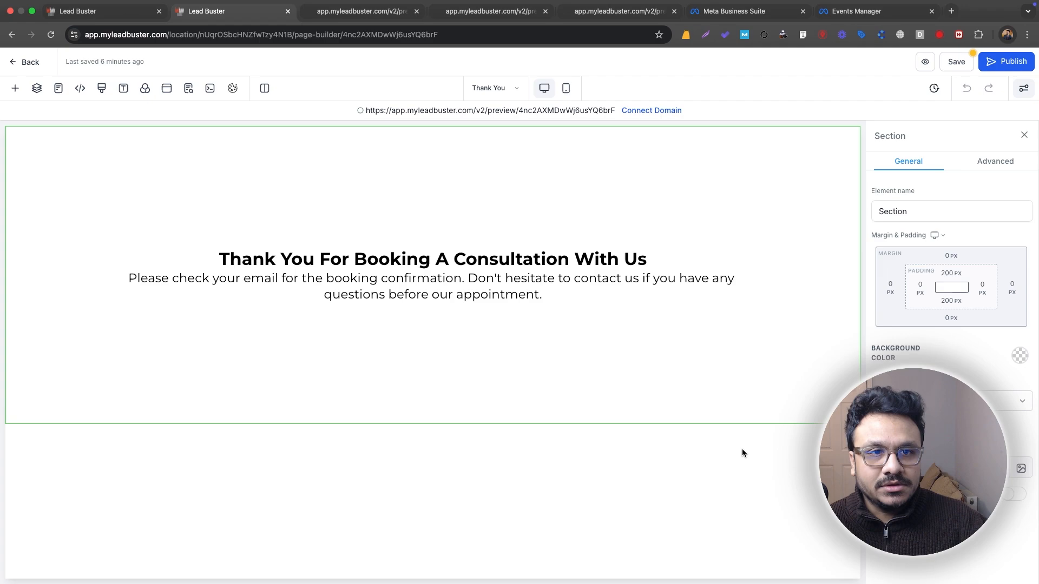
click(950, 70)
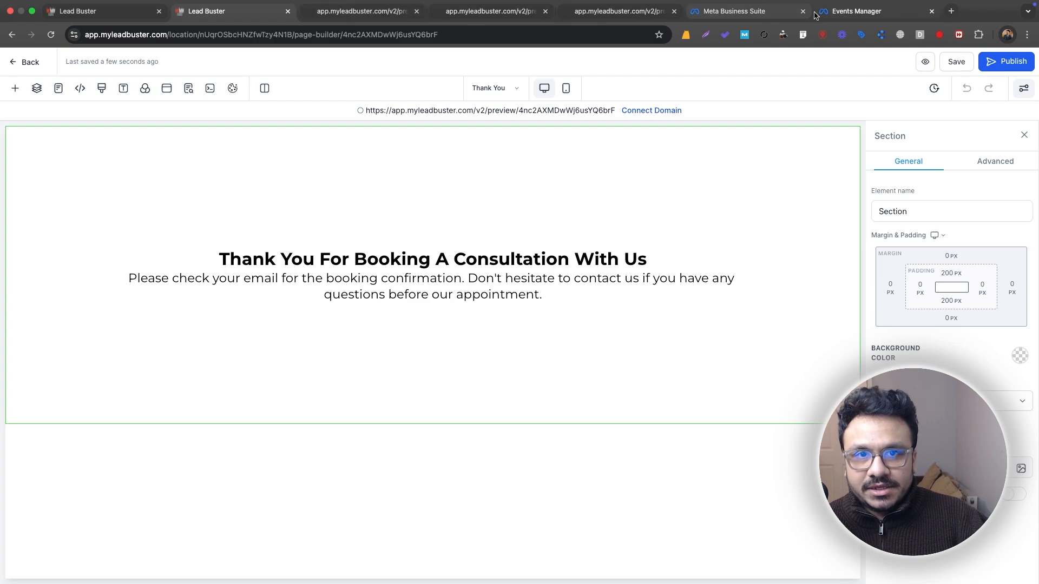
Switch to Events Manager and finish the pixel setup with automatic advanced matching turned on for all customer information
click(757, 17)
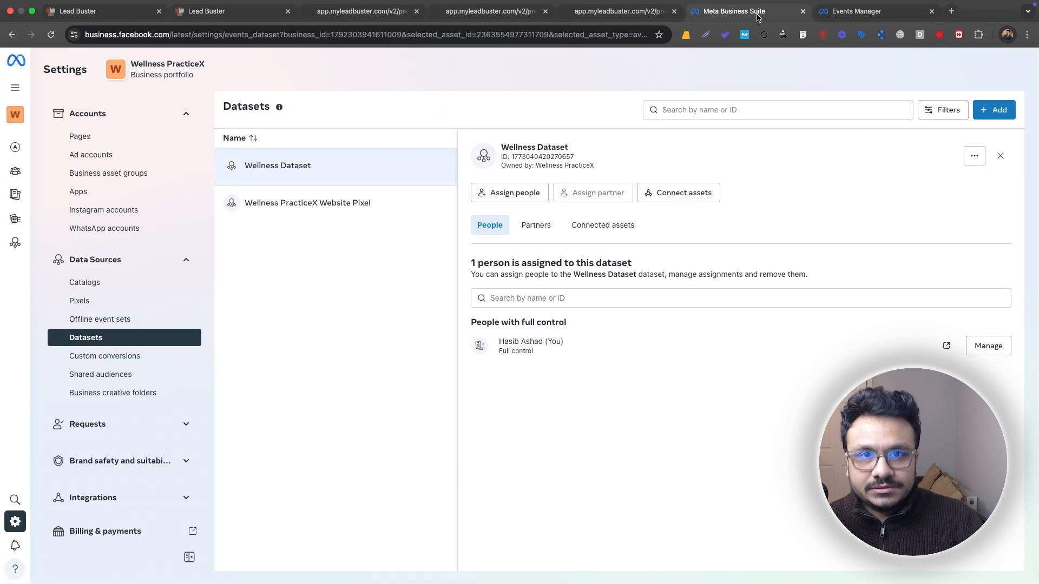
click(841, 21)
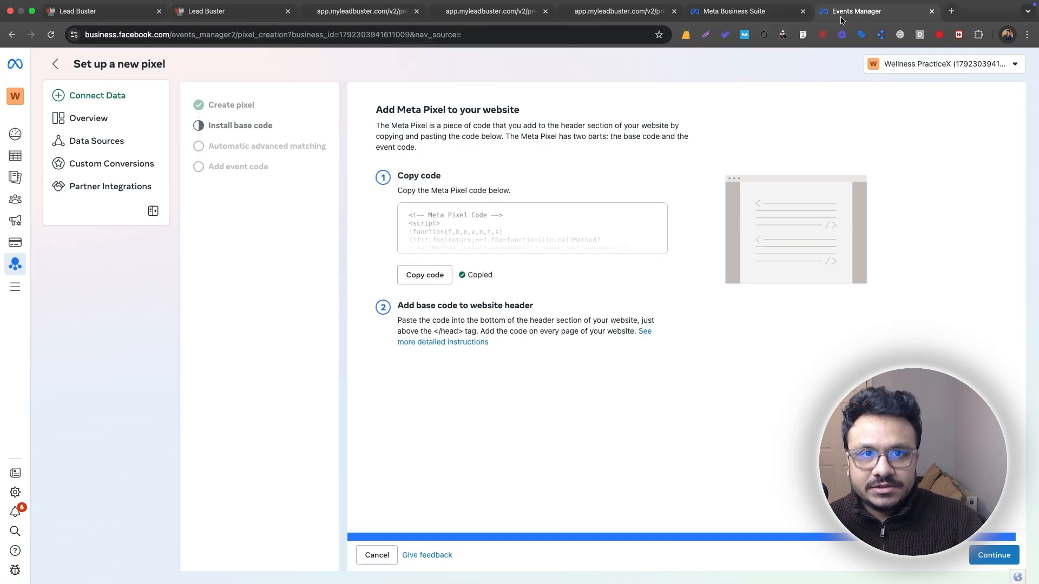
click(991, 555)
click(394, 186)
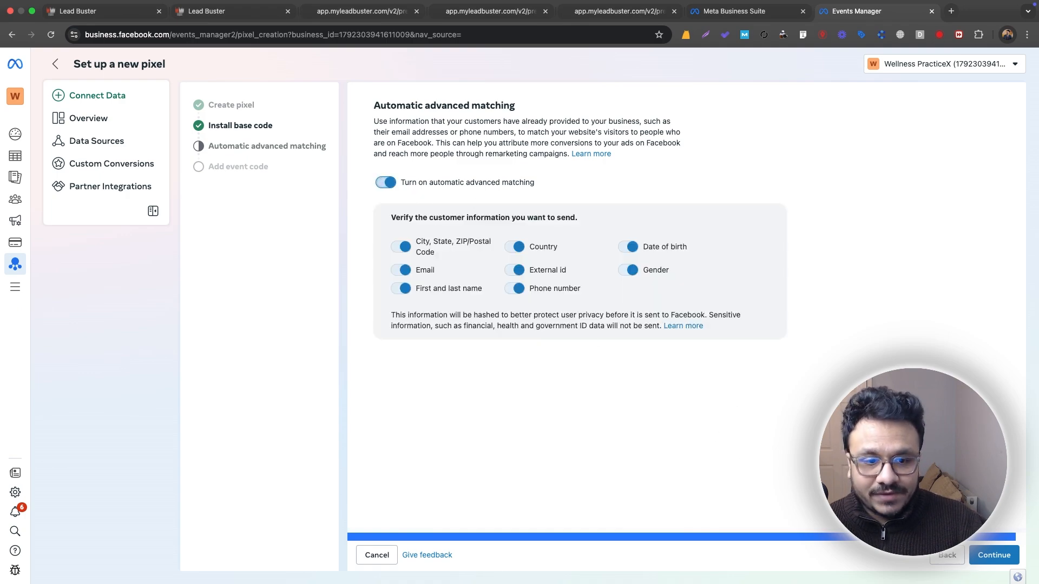
click(980, 558)
click(979, 558)
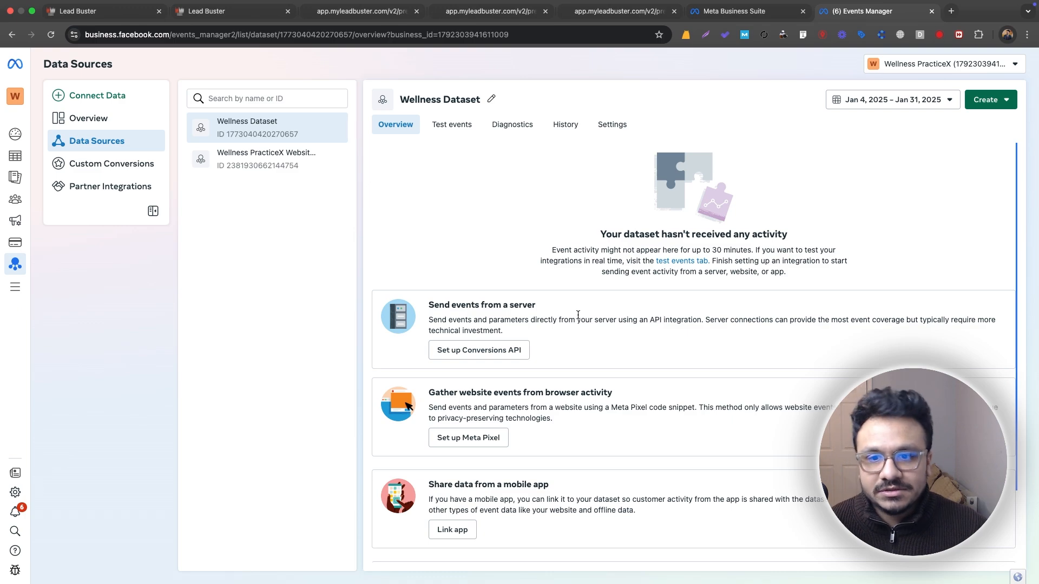
Start the Conversions API setup for the Wellness Dataset, choosing manual setup with the Conversions API connection method
click(465, 352)
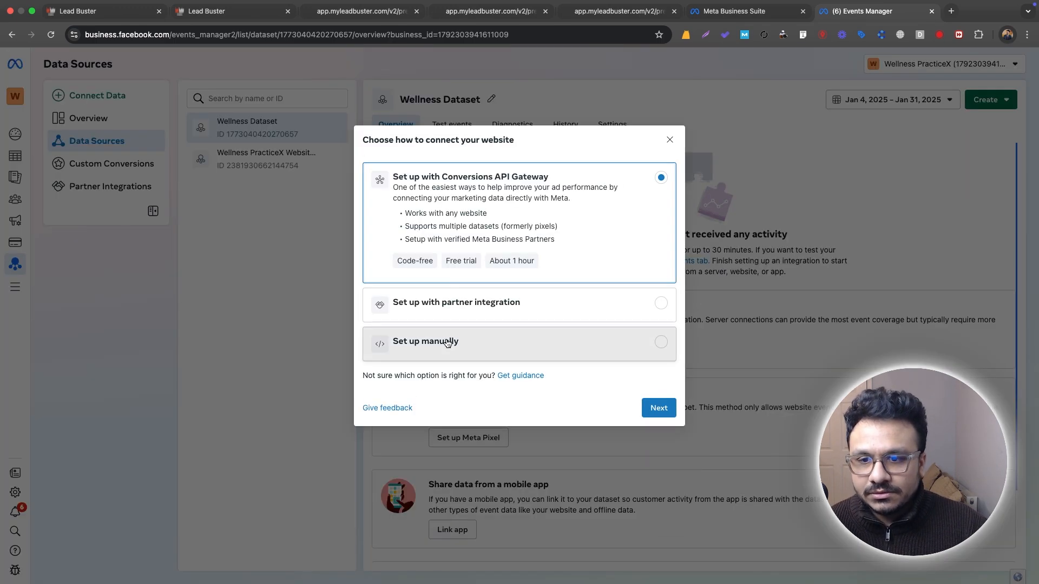
click(450, 346)
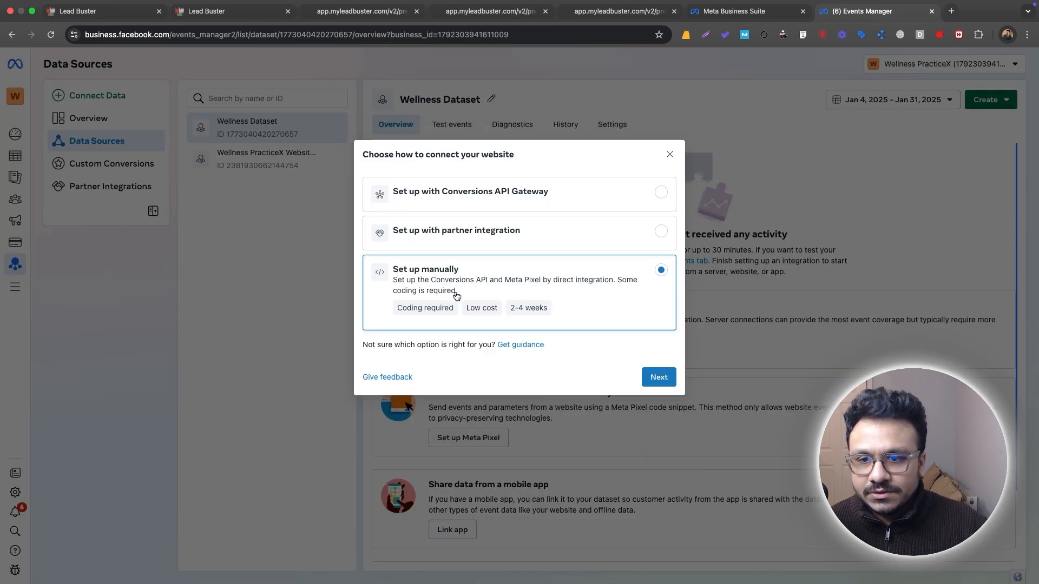
click(659, 377)
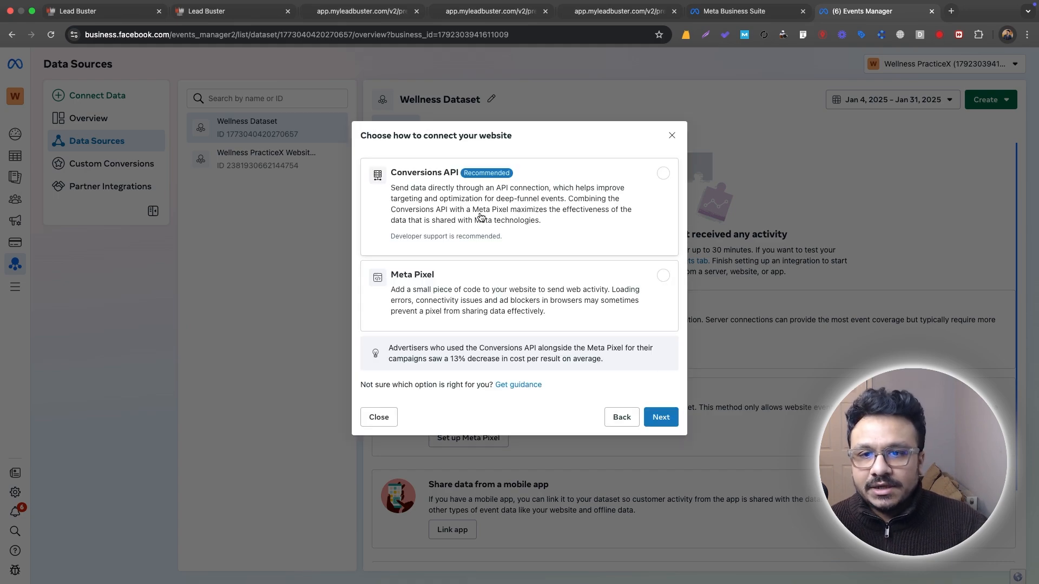
click(460, 241)
click(665, 422)
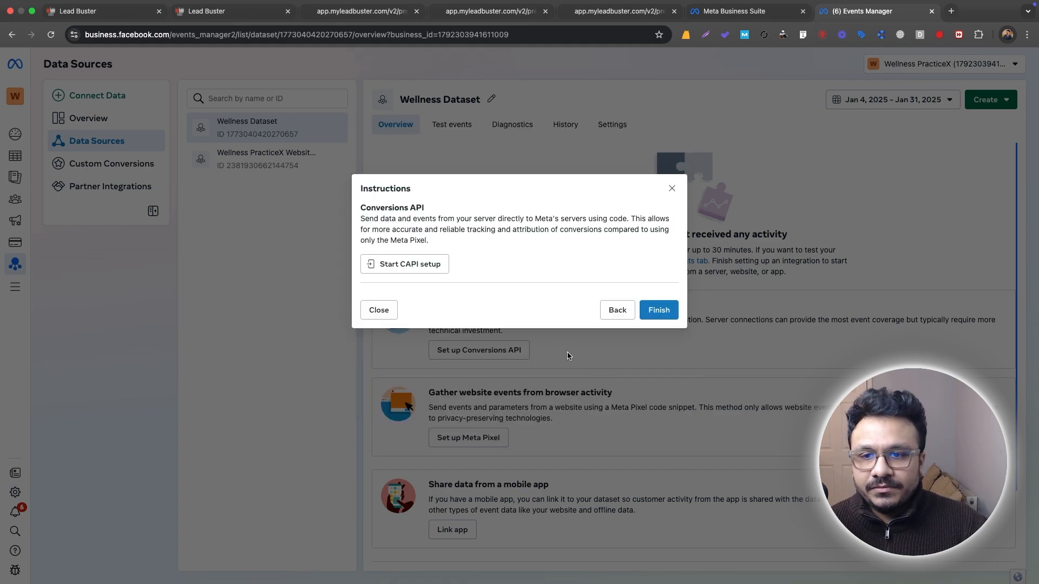
click(402, 267)
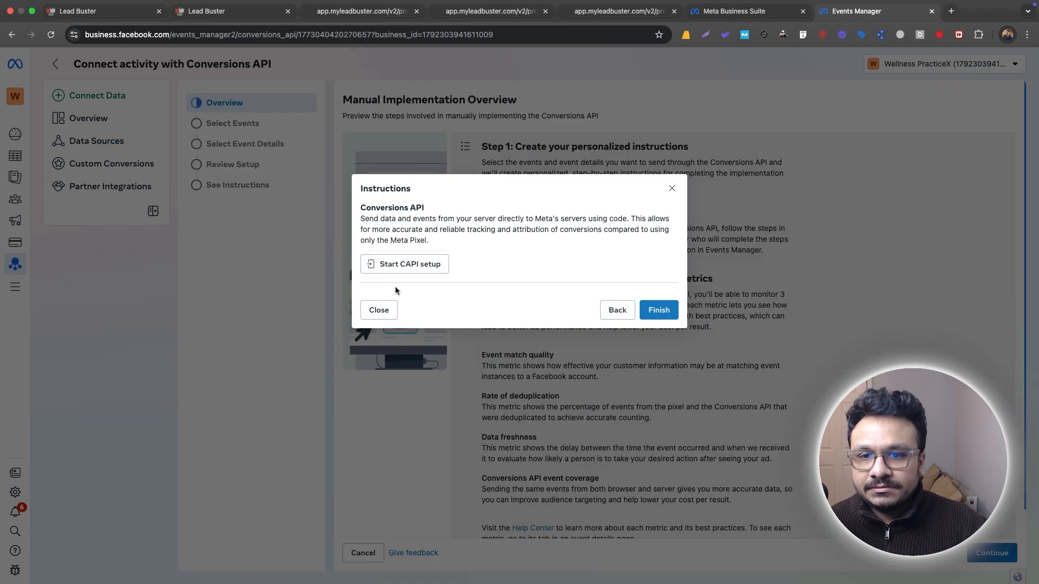
click(672, 189)
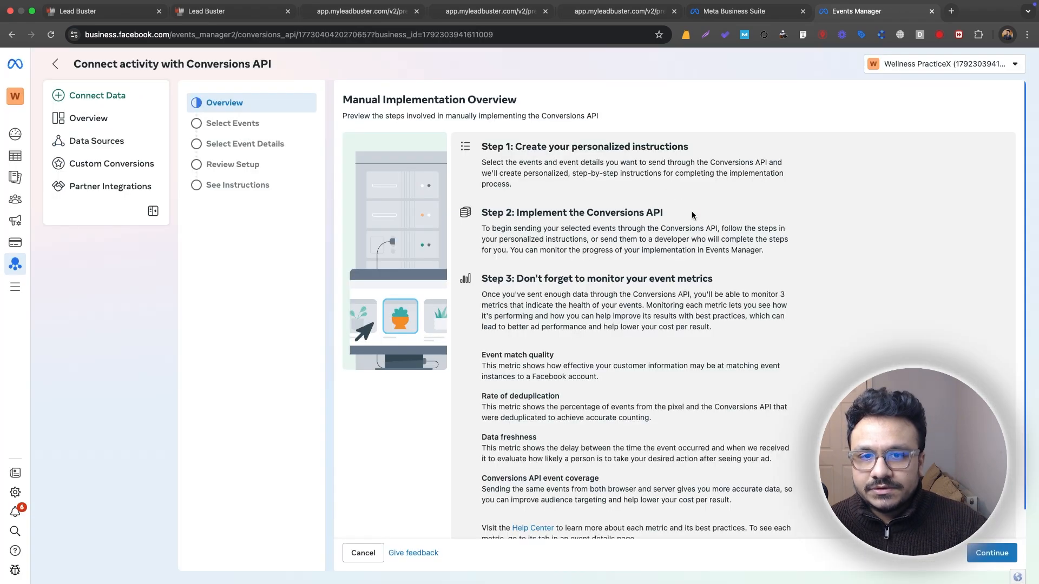
Choose Other business category and select the Lead, Schedule and Contact events to send through the Conversions API
click(986, 554)
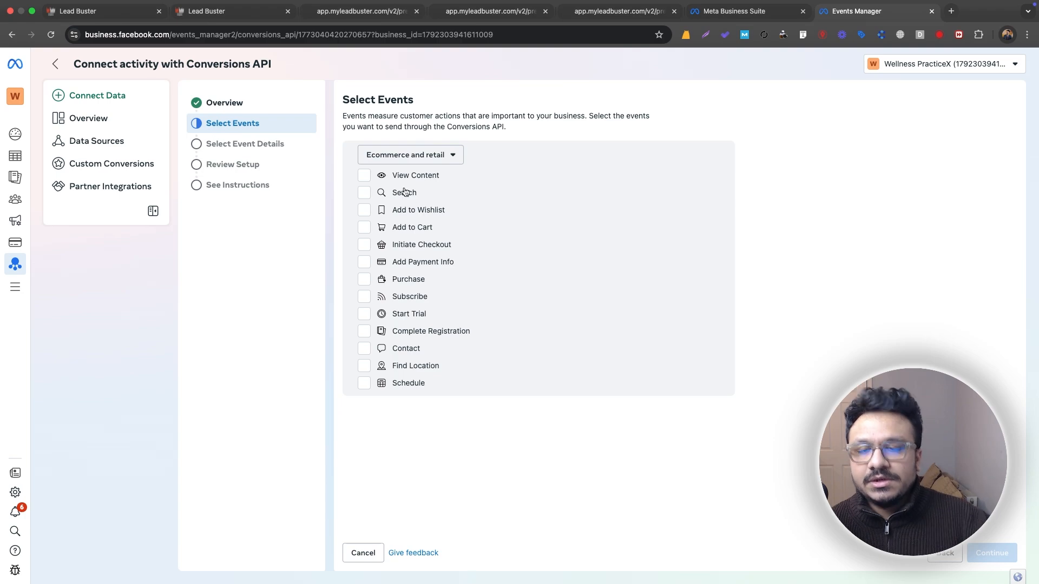
click(406, 154)
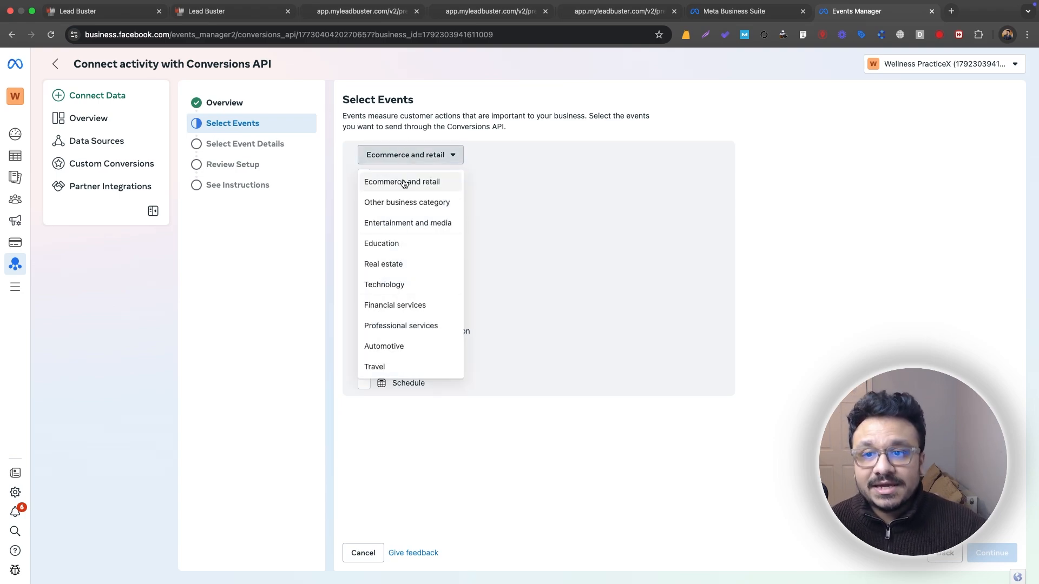
click(406, 202)
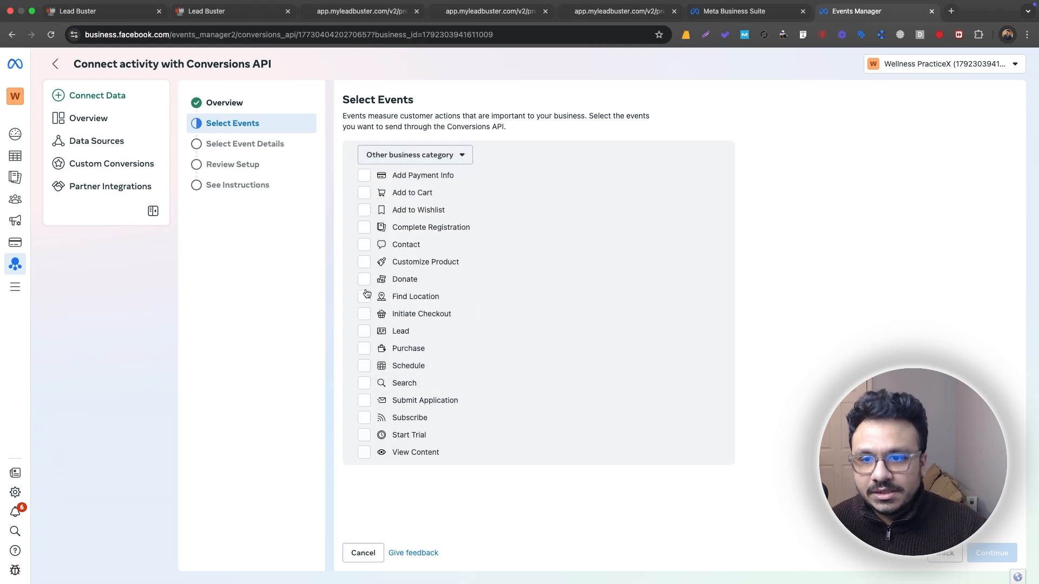
click(364, 333)
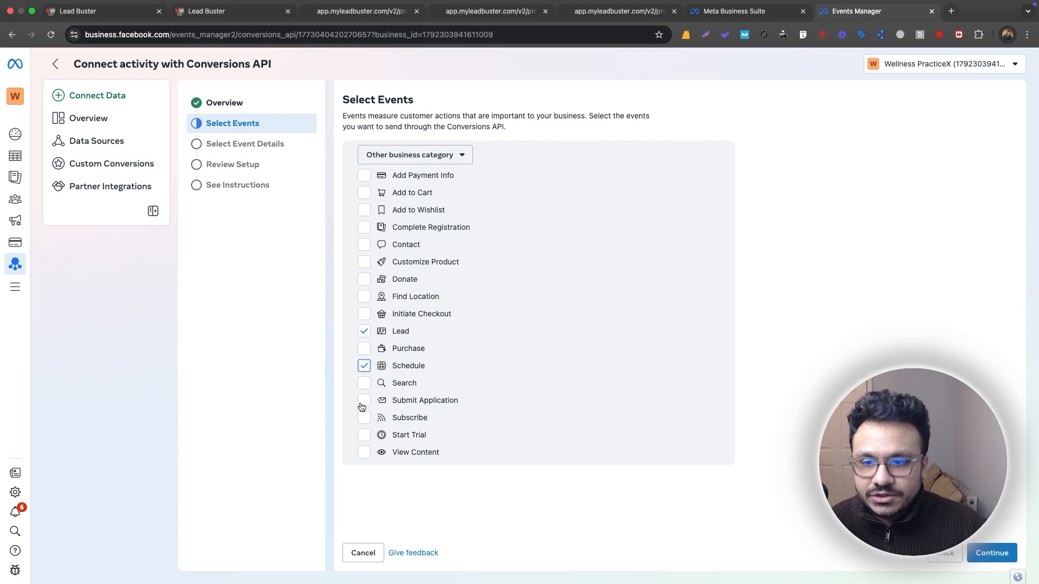
click(362, 247)
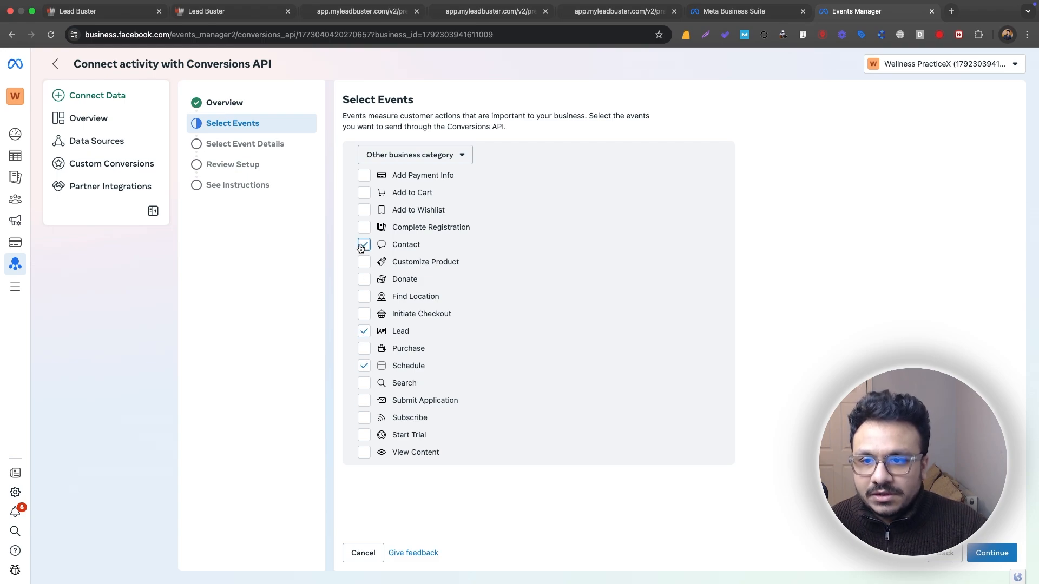
click(977, 565)
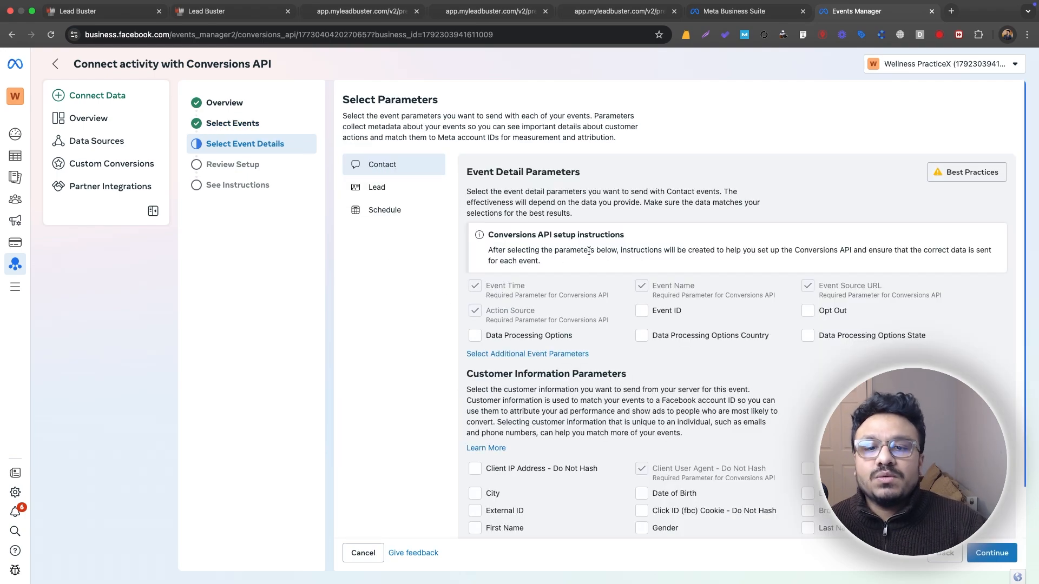
Include the Event ID parameter in the Contact event's detail parameters
scroll(590, 254, down, 2)
scroll(591, 258, up, 2)
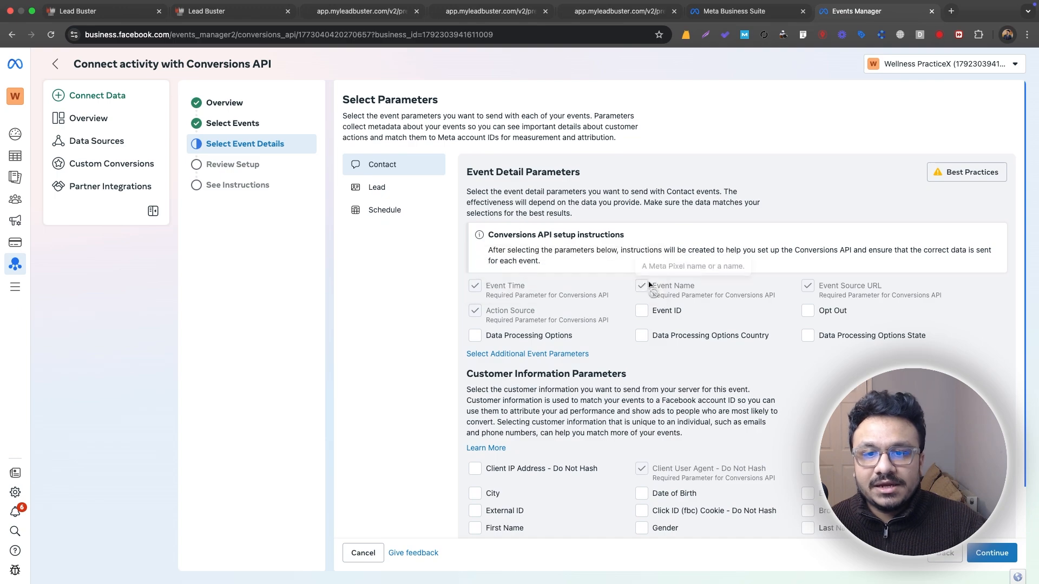
click(642, 312)
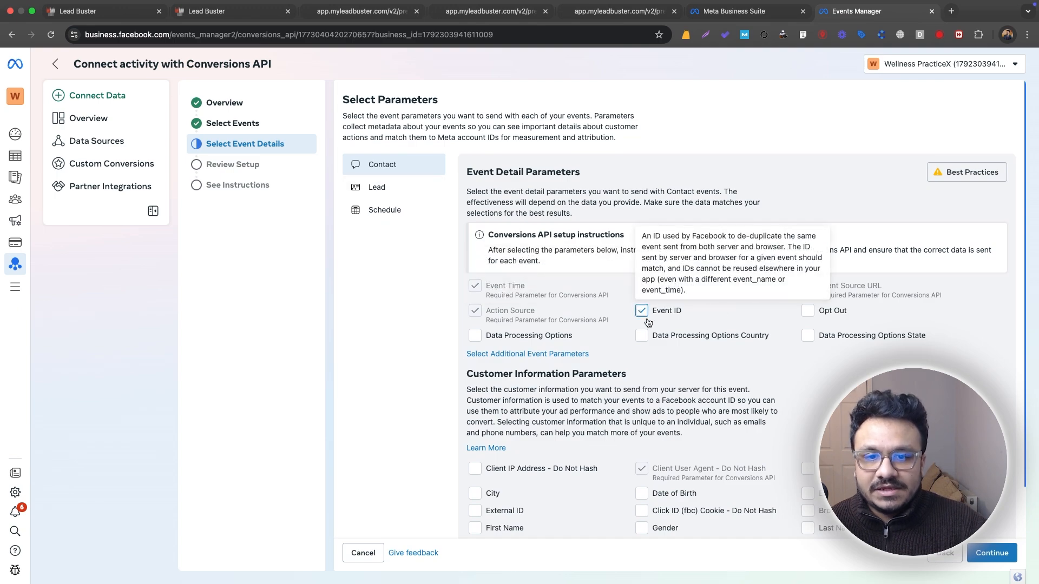
Include all the available customer information parameters for the Contact event, from Client IP Address and City through Zip Code, State and Country
scroll(516, 418, down, 2)
click(476, 435)
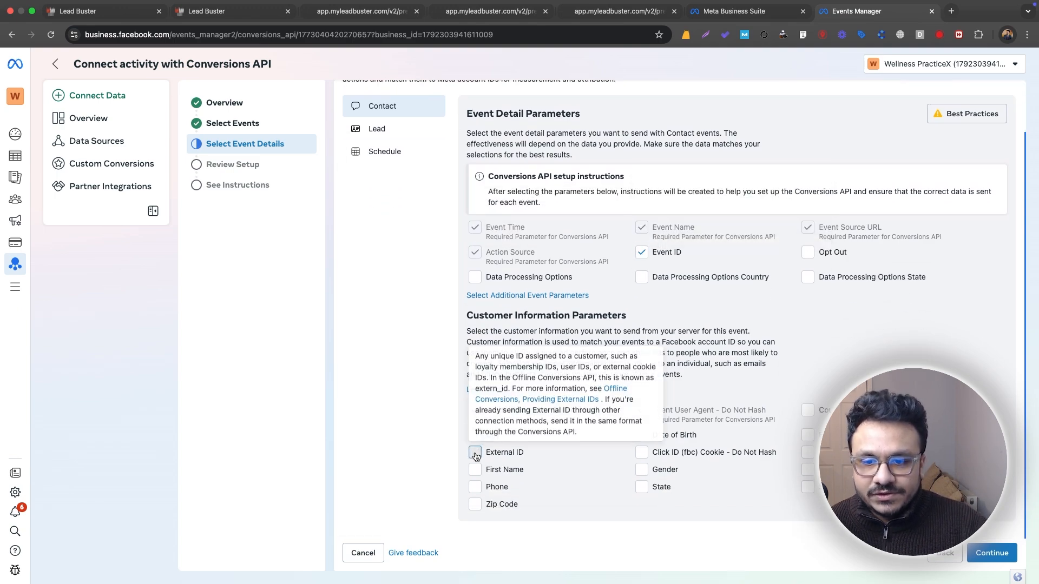
click(475, 453)
click(476, 470)
click(476, 487)
click(476, 505)
click(642, 436)
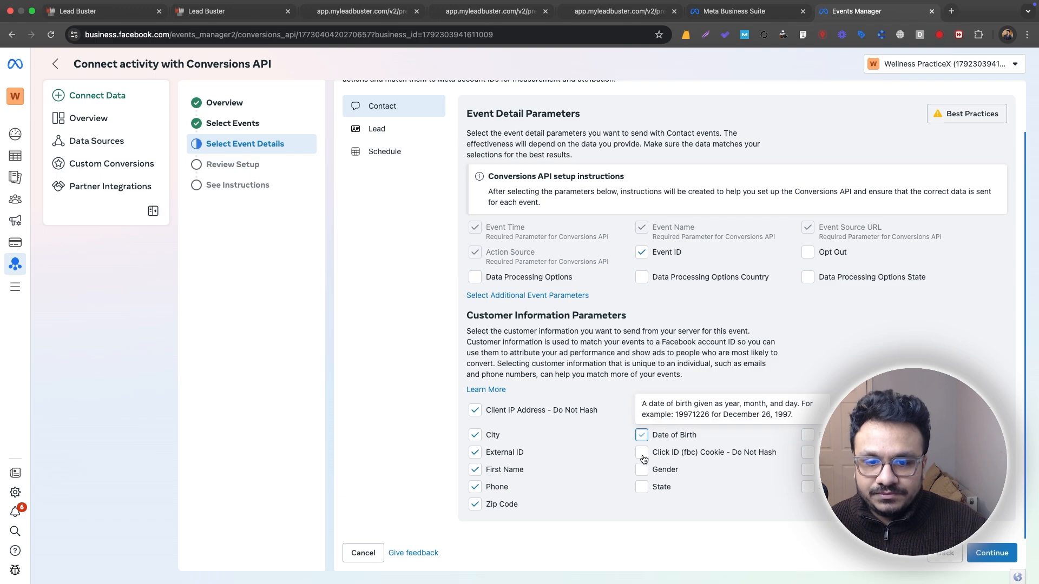
click(642, 453)
click(642, 487)
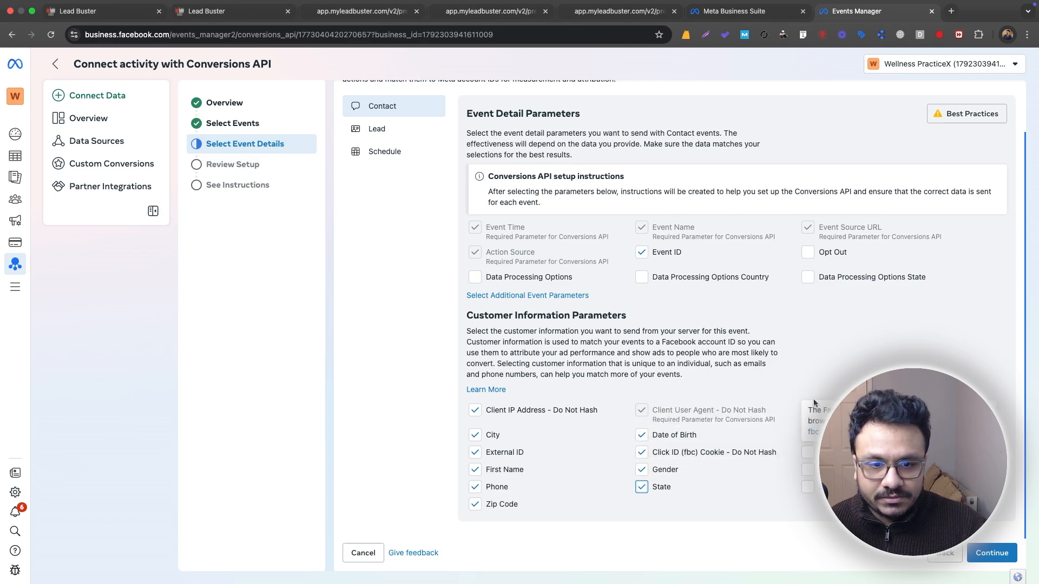
click(808, 410)
click(807, 435)
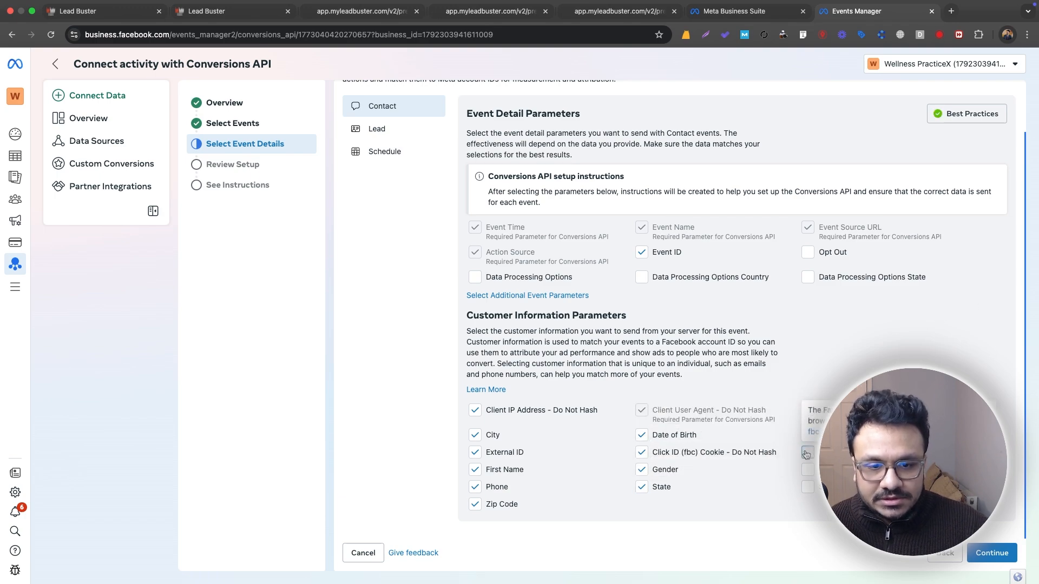
click(808, 453)
click(808, 470)
click(808, 487)
For the Lead event, include the Event ID detail parameter and all the available customer information parameters
mouse_move(486, 264)
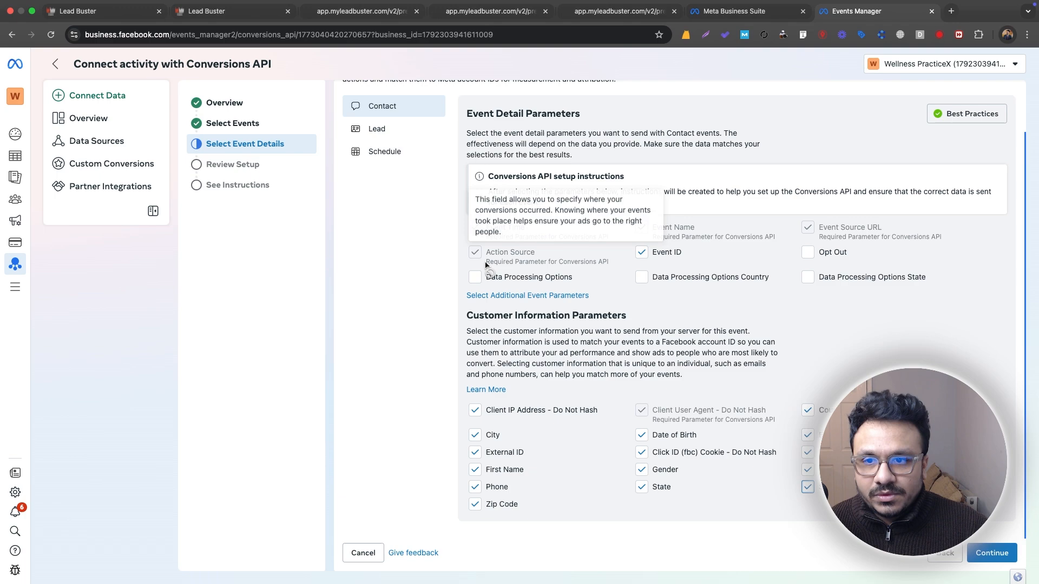
click(376, 129)
click(475, 411)
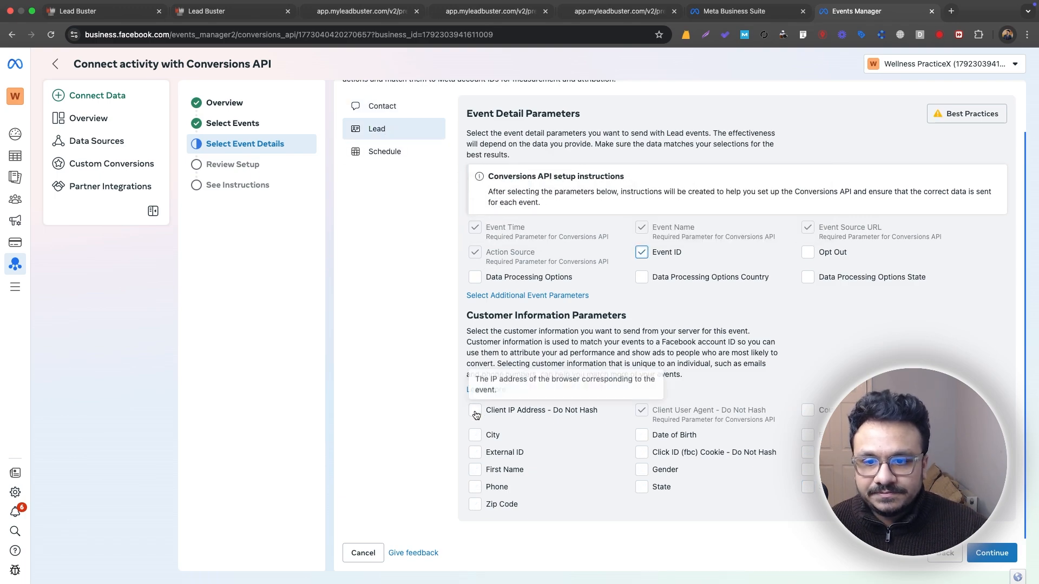
click(475, 435)
click(474, 453)
click(475, 470)
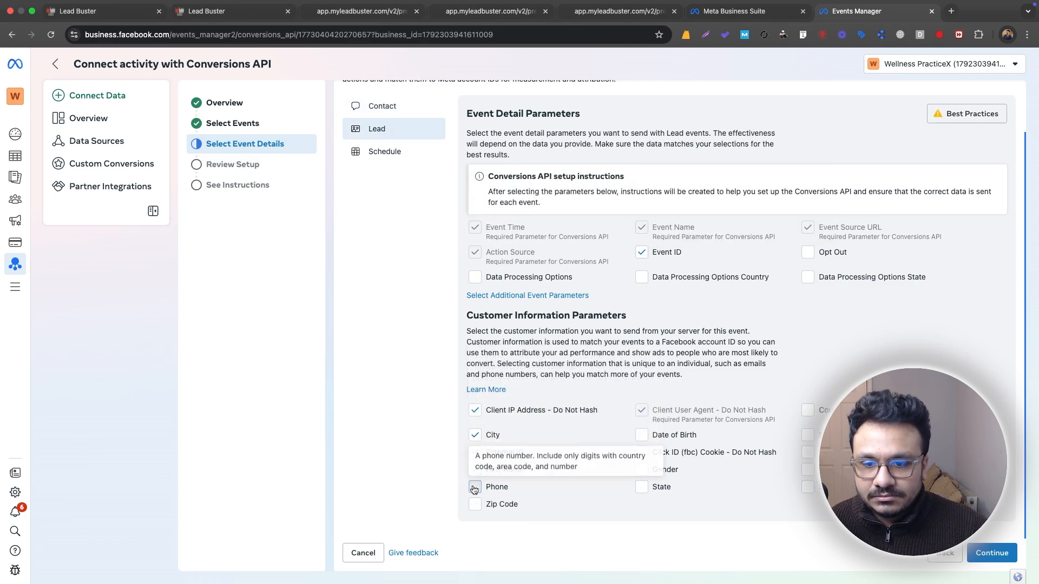
click(475, 487)
click(474, 504)
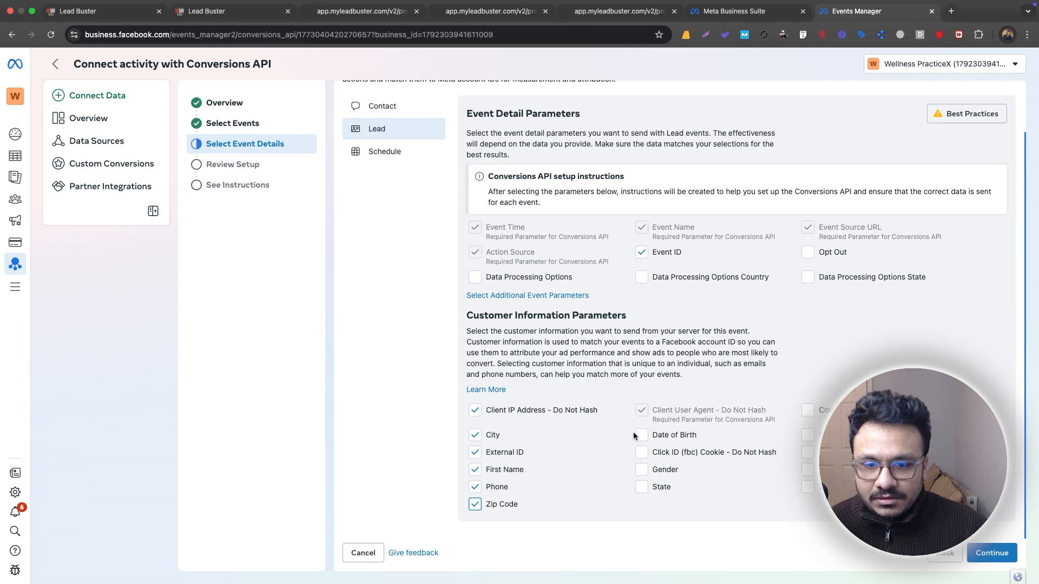
click(642, 435)
click(642, 453)
click(641, 470)
click(641, 488)
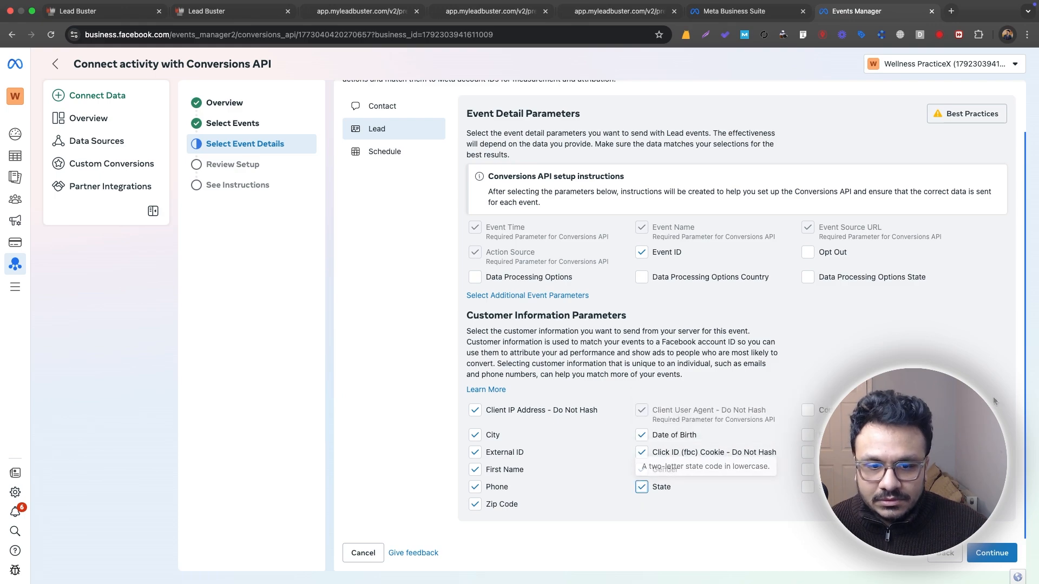
click(808, 435)
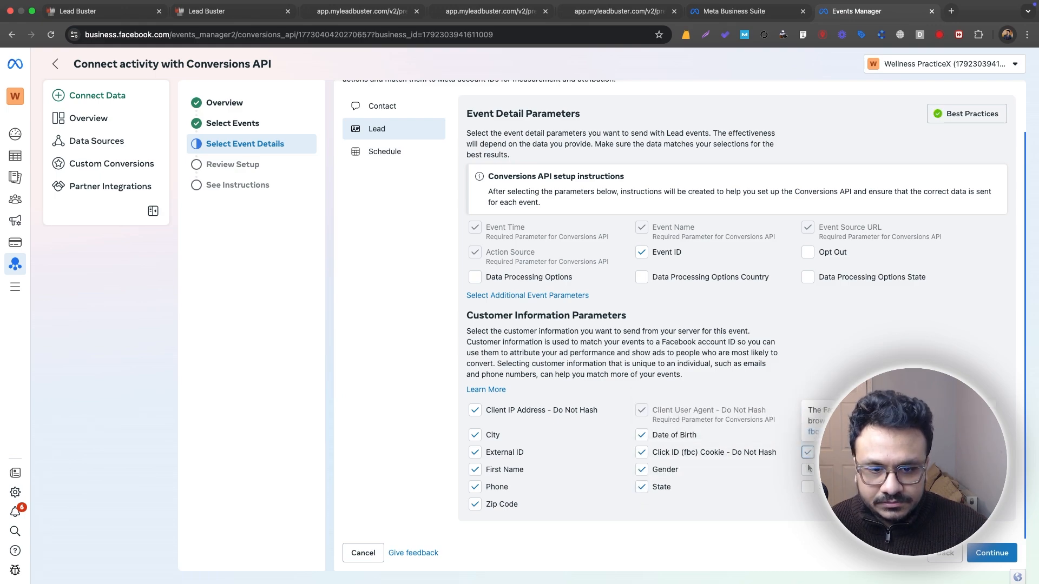
click(807, 453)
click(808, 469)
click(808, 487)
For the Schedule event, include the Event ID detail parameter and all the available customer information parameters
click(396, 157)
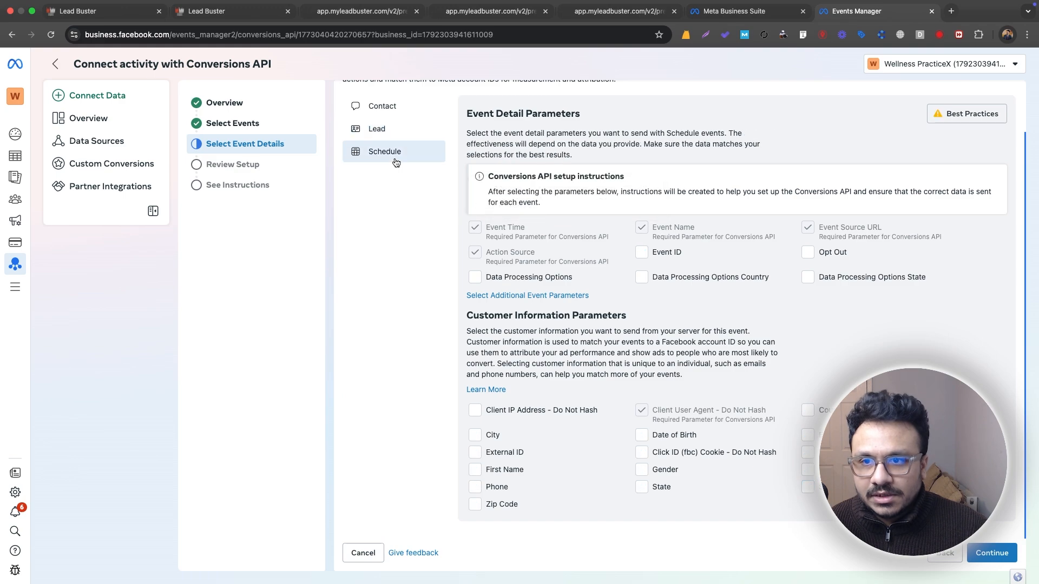
click(475, 410)
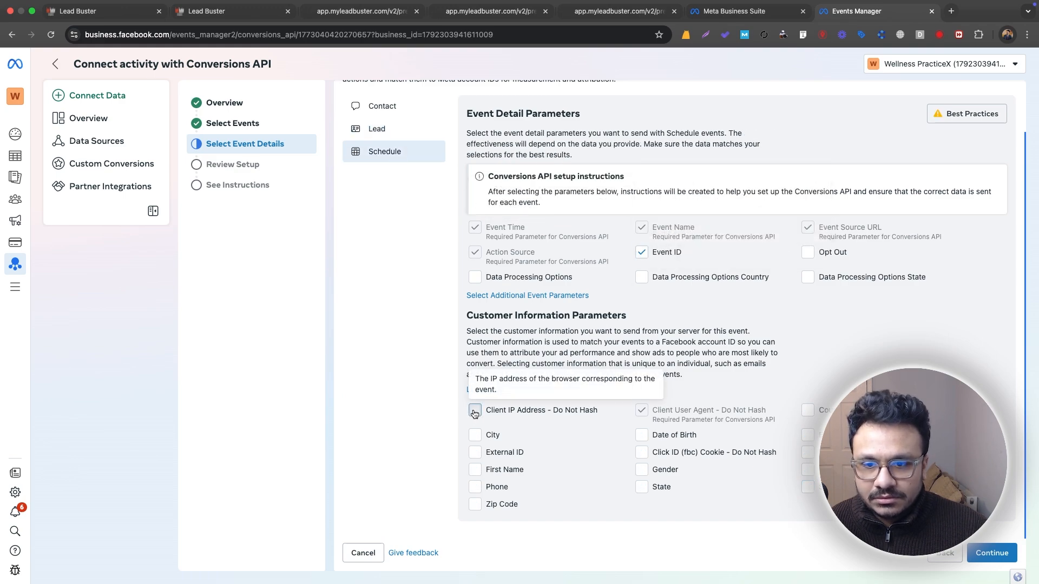
click(475, 436)
click(476, 488)
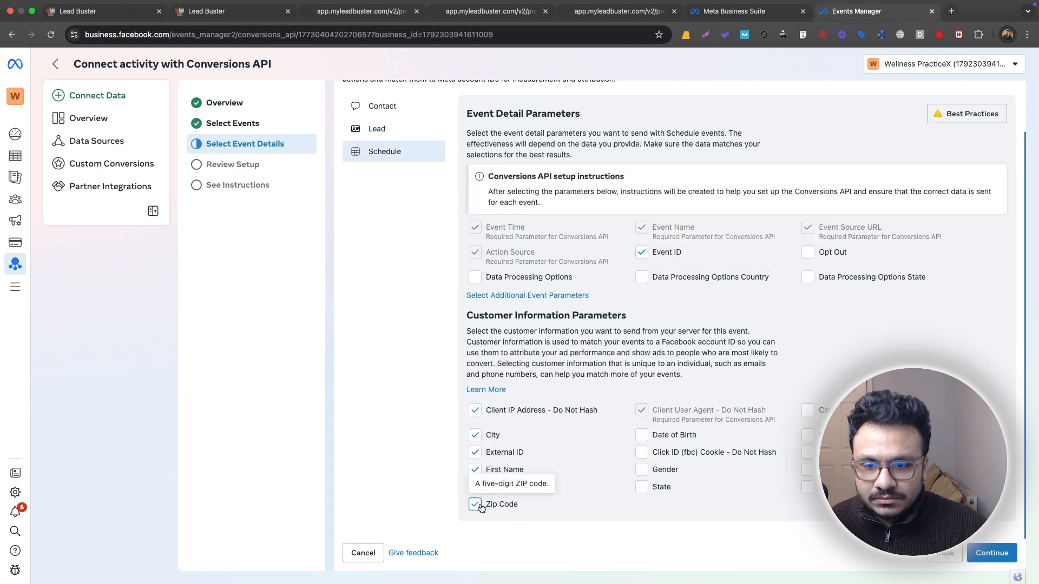
click(475, 504)
click(642, 453)
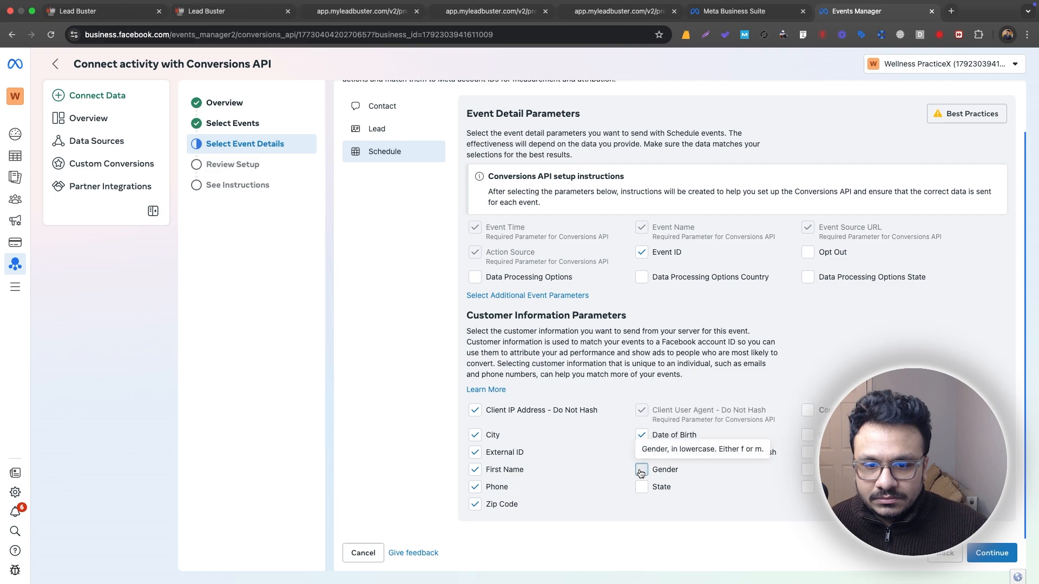
click(642, 470)
click(642, 487)
click(808, 411)
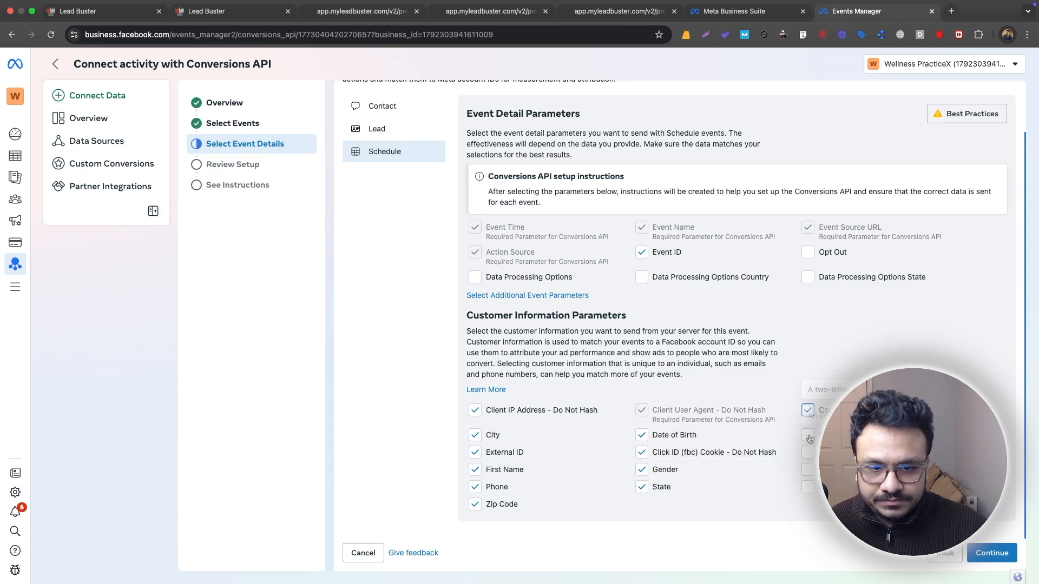
click(808, 435)
click(808, 453)
click(808, 470)
click(808, 487)
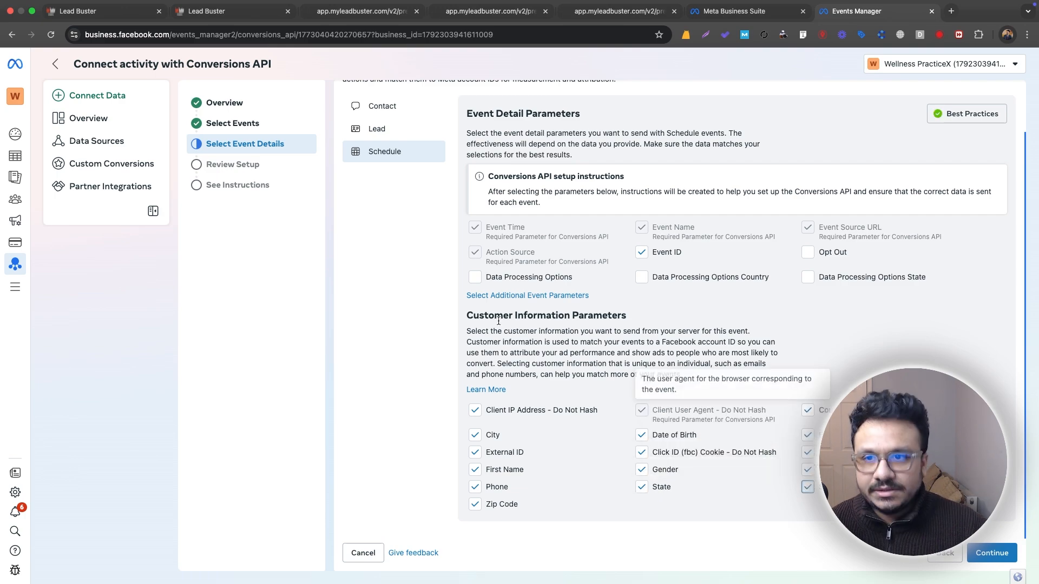
Confirm the parameters chosen for all three events, accept the setup review and open the Conversions API implementation instructions
click(992, 554)
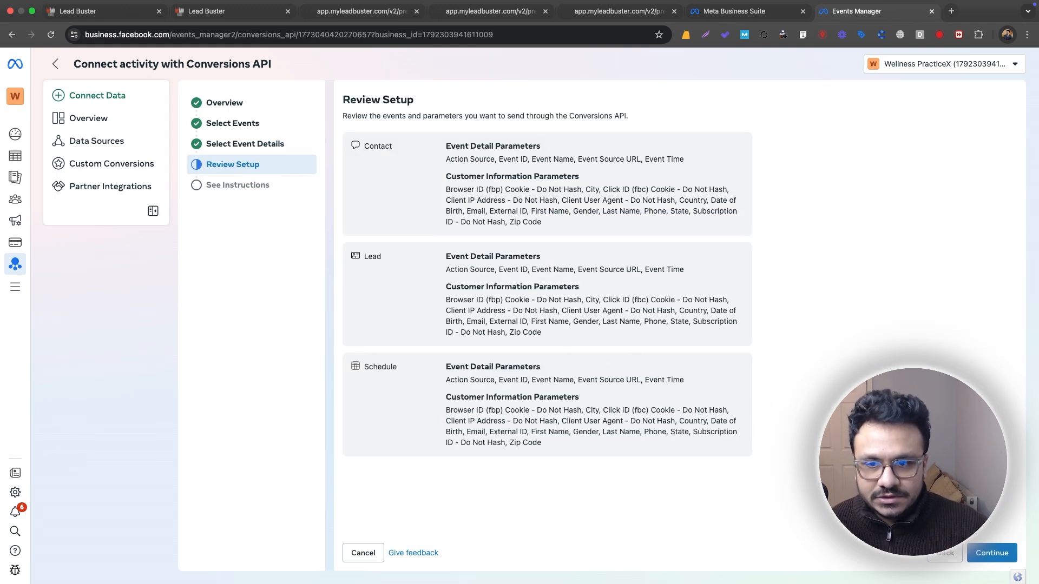
click(974, 551)
click(974, 551)
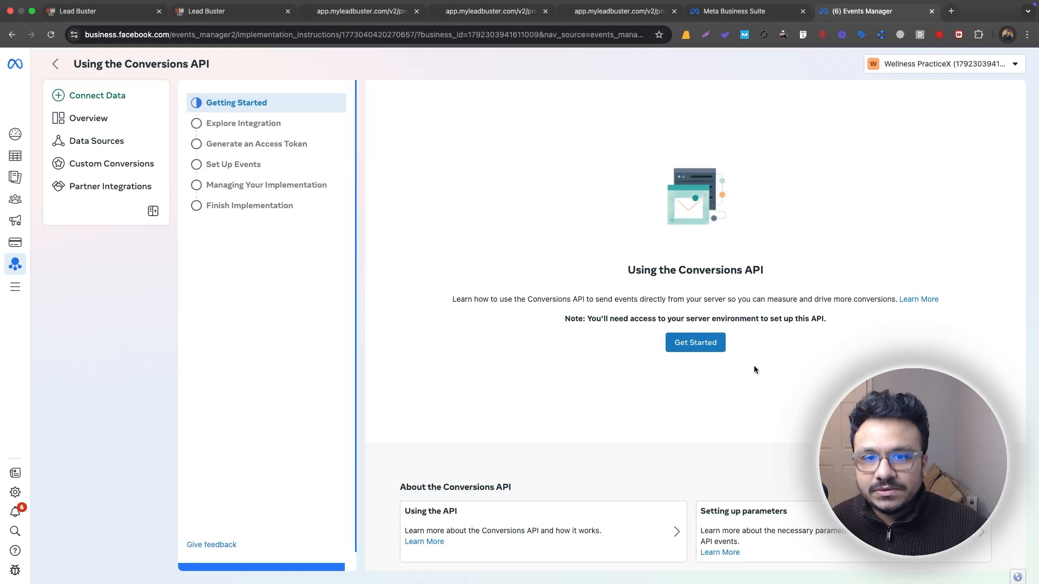
Generate a Conversions API access token and look through the remaining implementation instructions
click(698, 348)
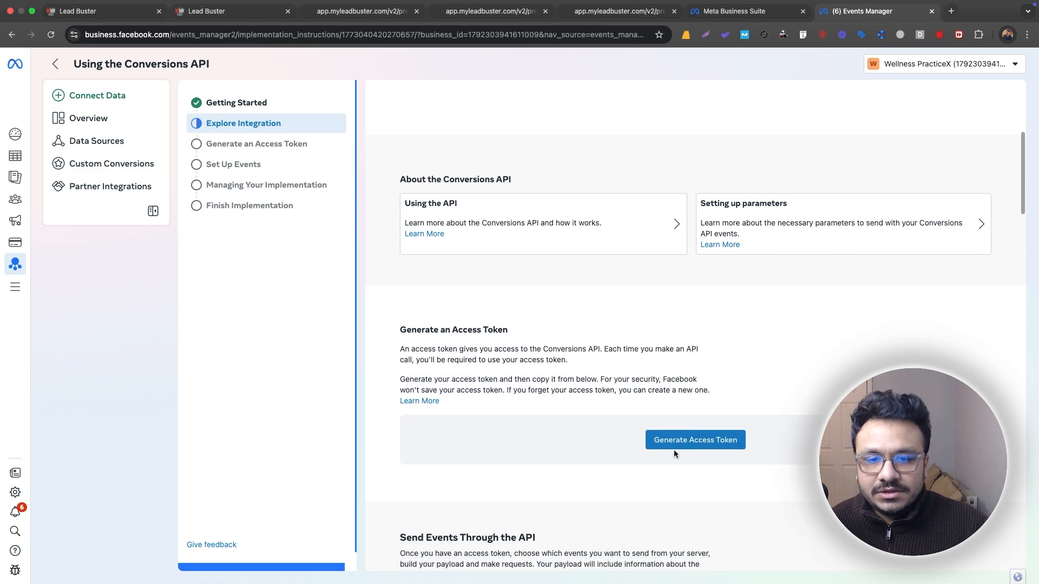
click(675, 443)
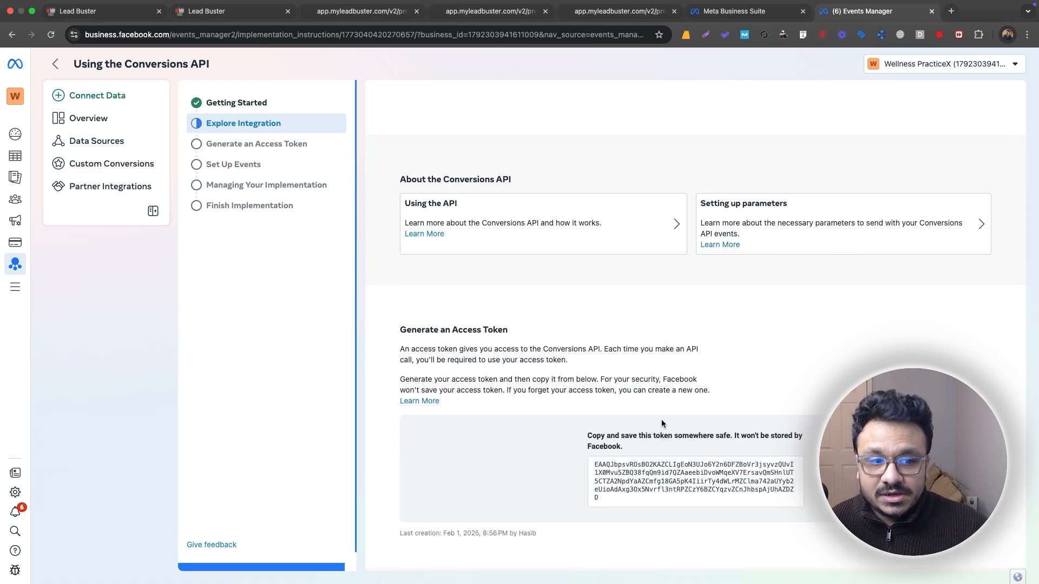
scroll(663, 418, down, 3)
scroll(631, 351, down, 15)
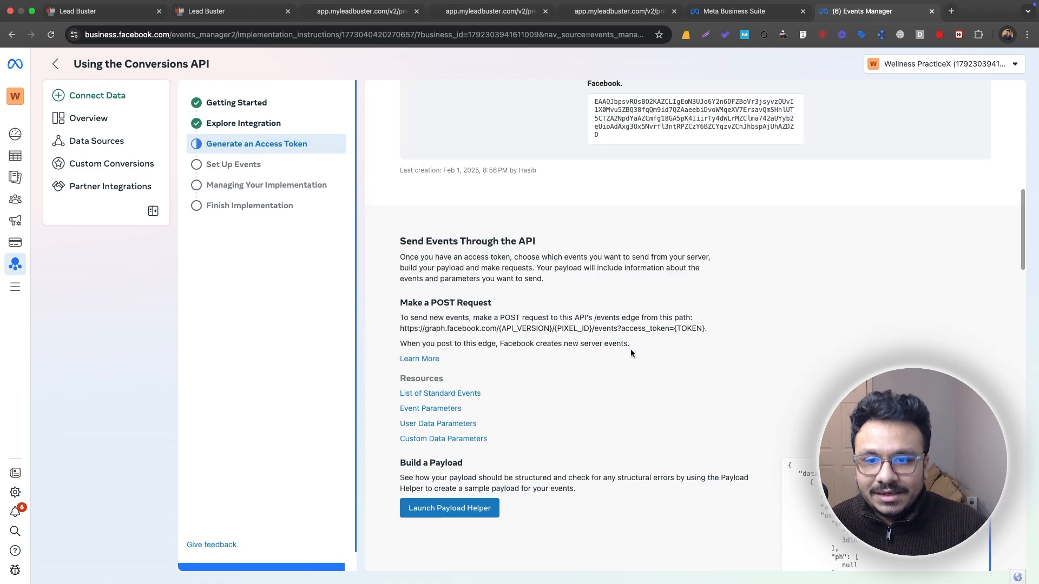
scroll(631, 352, down, 15)
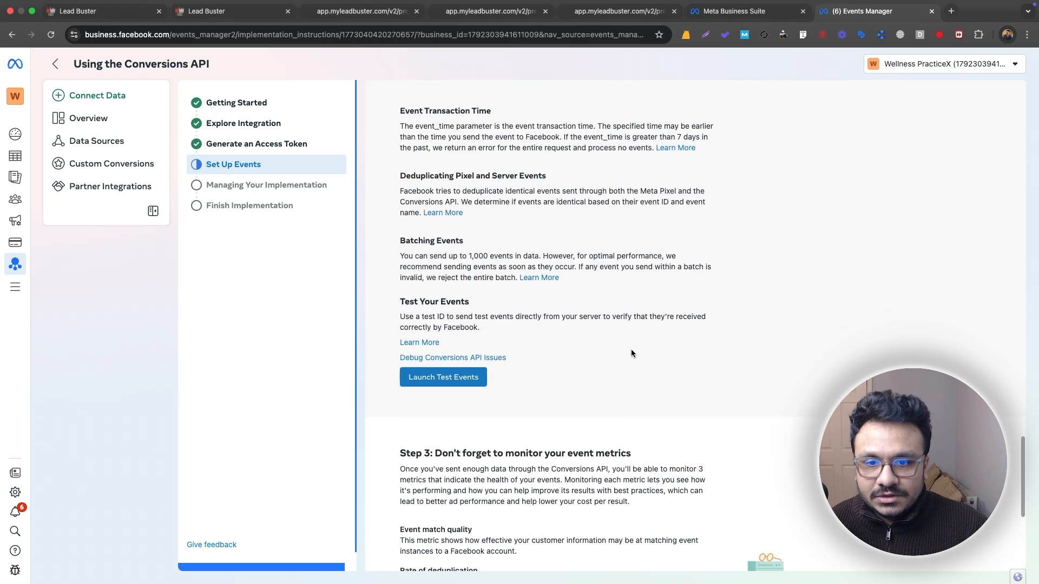
scroll(636, 440, up, 20)
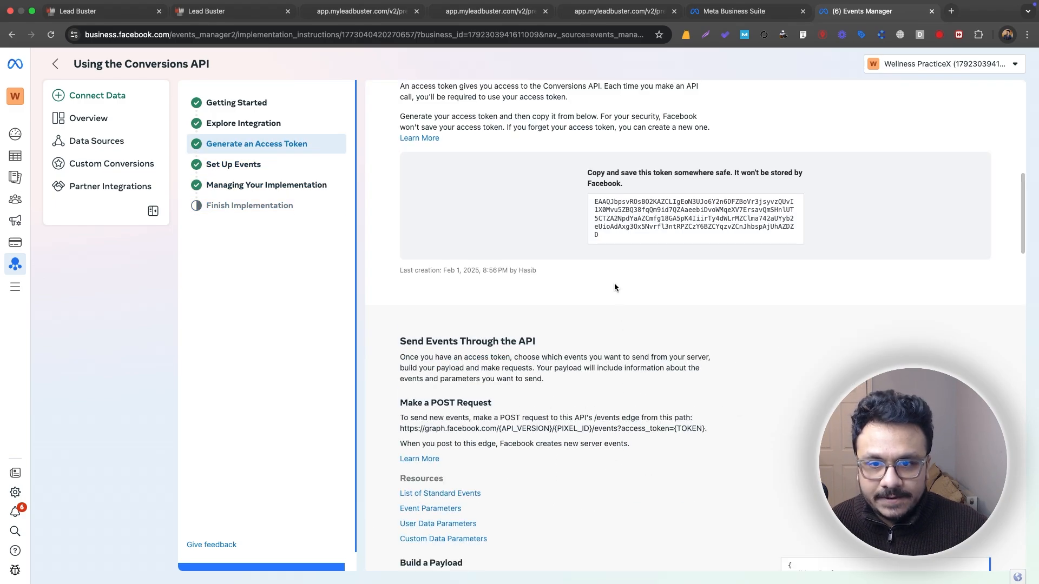
scroll(679, 193, up, 2)
scroll(679, 194, up, 1)
Close the three funnel preview pages and the page builder, and return to the Appointment Booking Funnel in Lead Buster
click(374, 9)
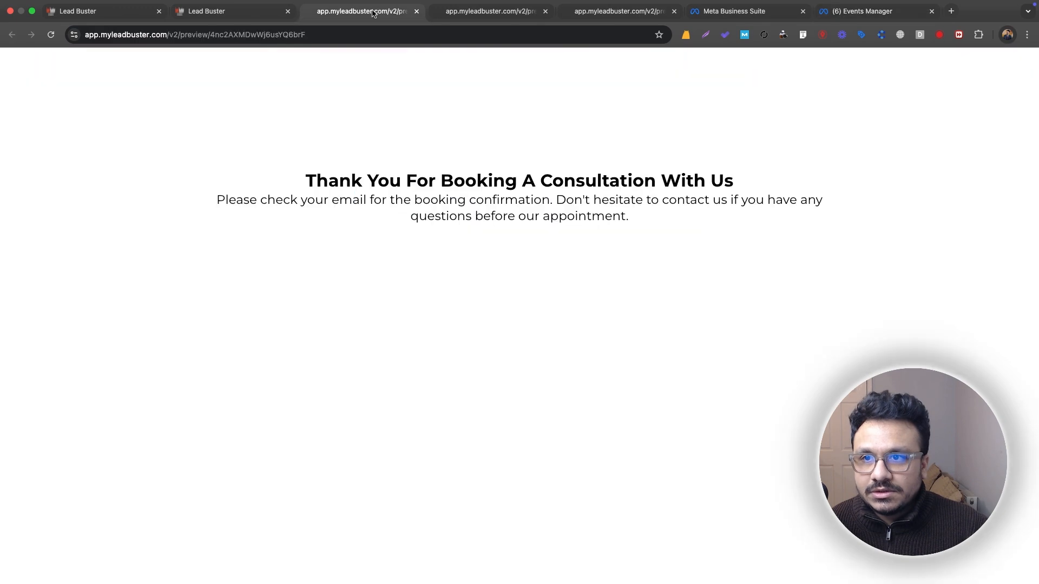
key(super+w)
key(super+w)
key(super+w)
click(236, 6)
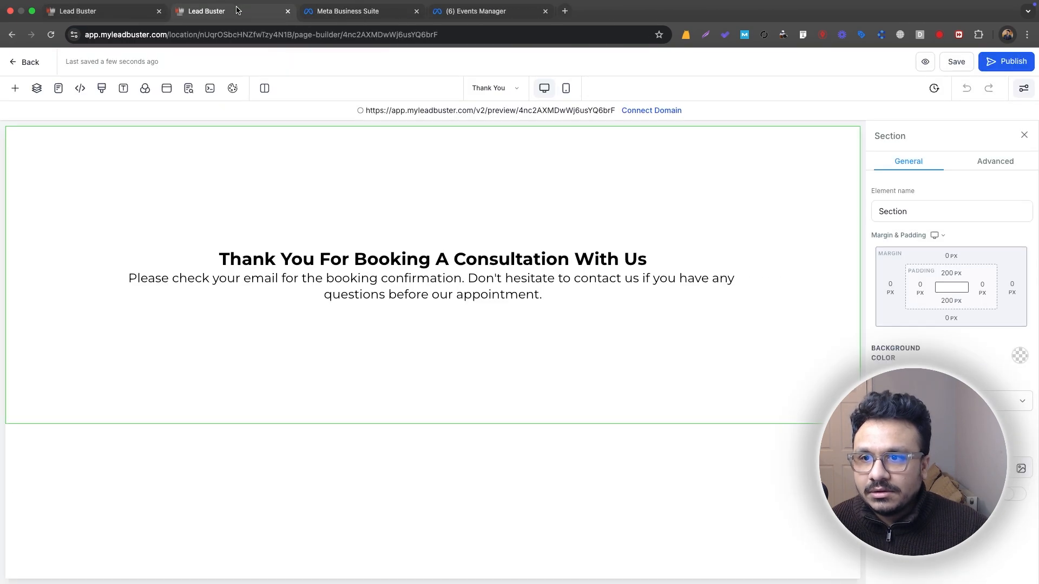
key(super+w)
click(111, 12)
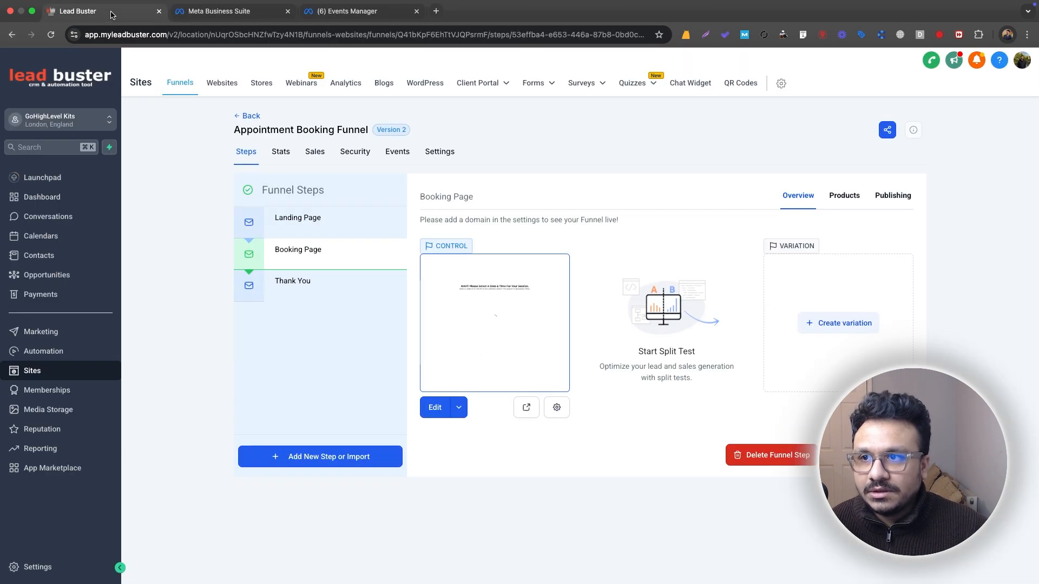
Create a folder named CAPI Setup in the automation workflow list
click(35, 353)
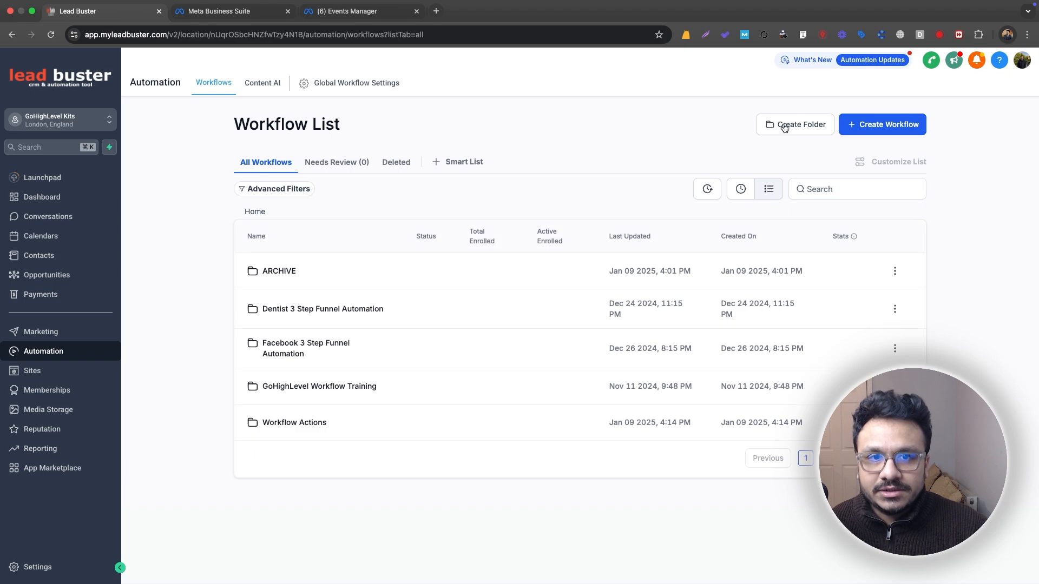
click(784, 126)
click(538, 351)
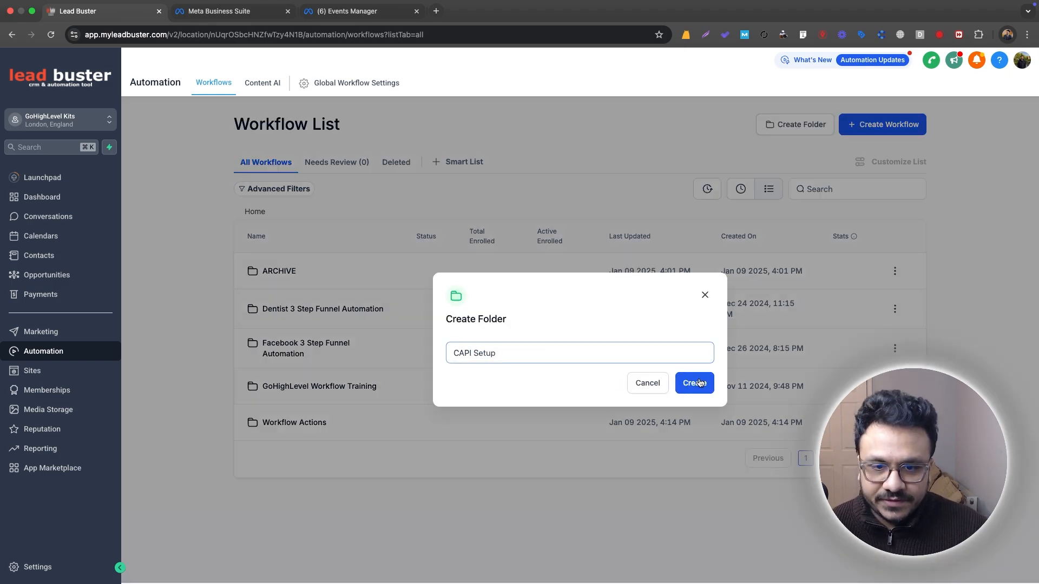
click(683, 380)
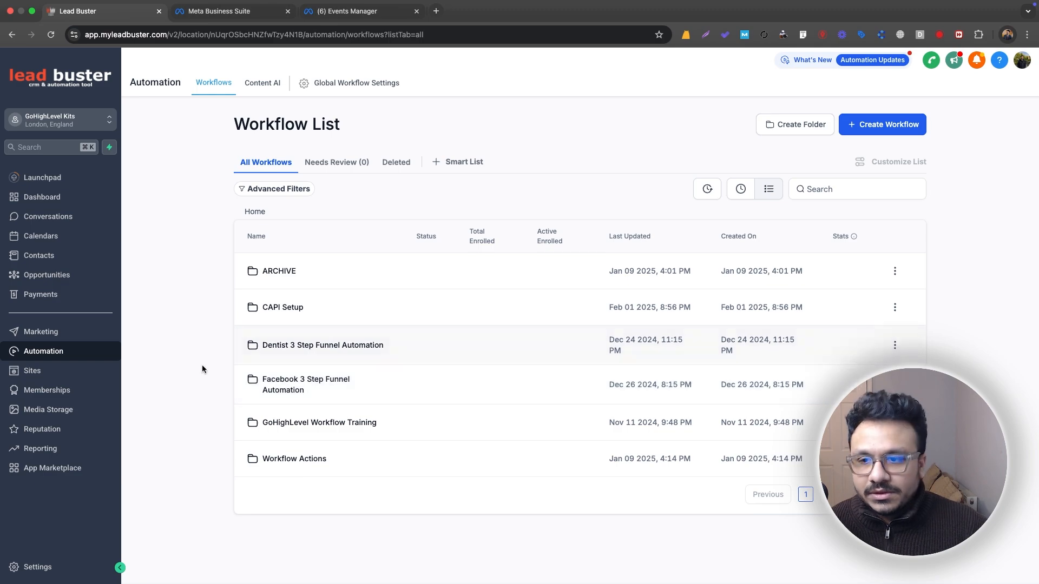
Create a workflow from scratch inside the CAPI Setup folder and name it 1. New Lead
click(263, 308)
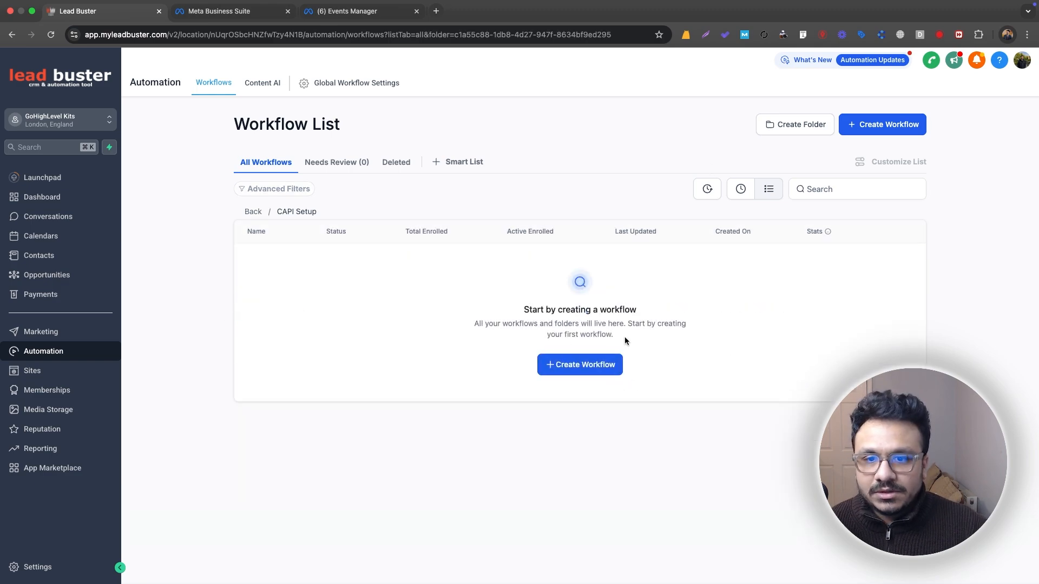
click(608, 365)
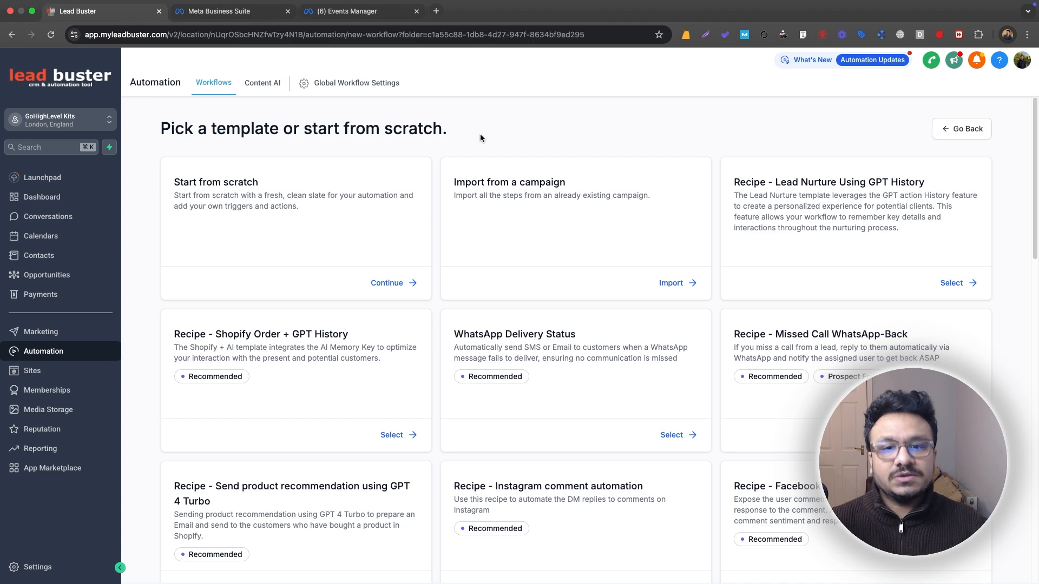
click(403, 282)
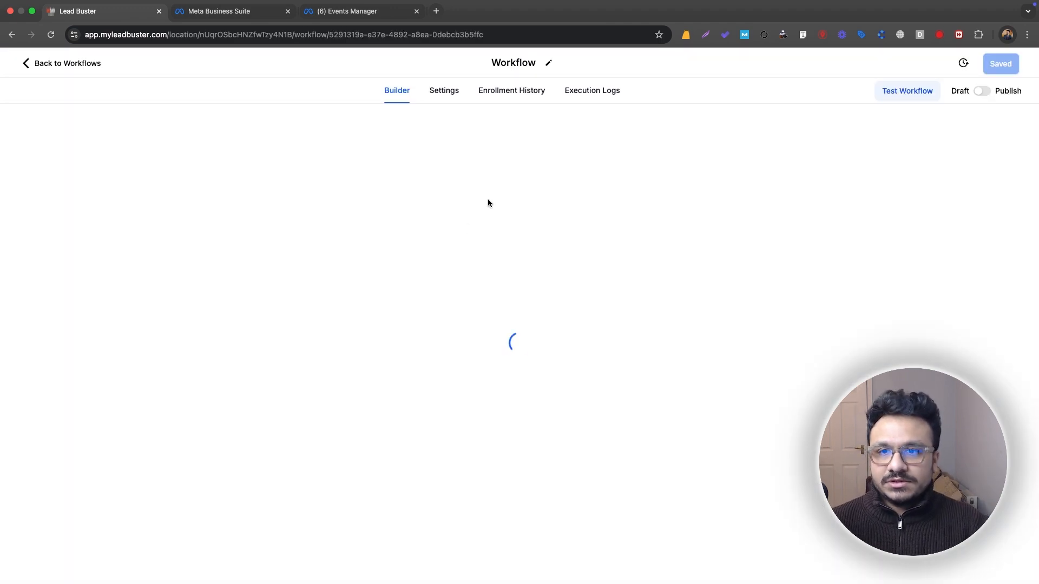
click(504, 64)
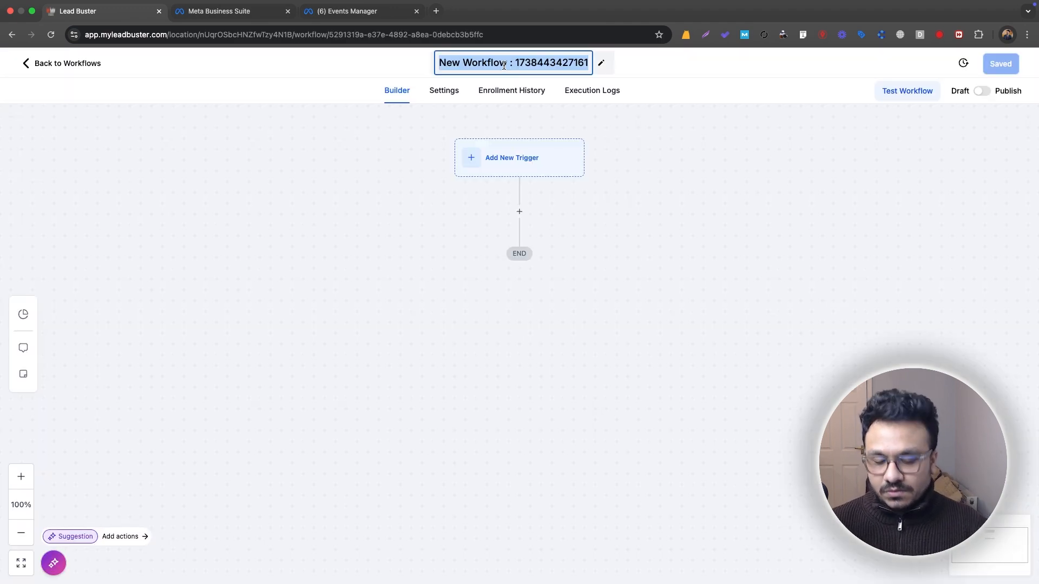
text(1. New Lead)
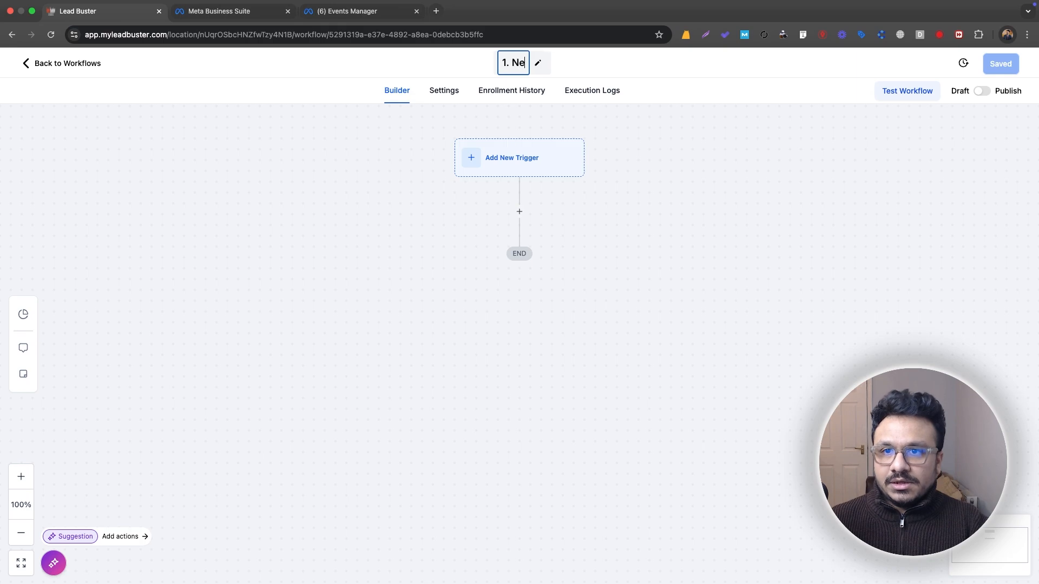
Add a Form Submitted trigger to the workflow, filtered to the Chiropractic form, and save it
click(516, 147)
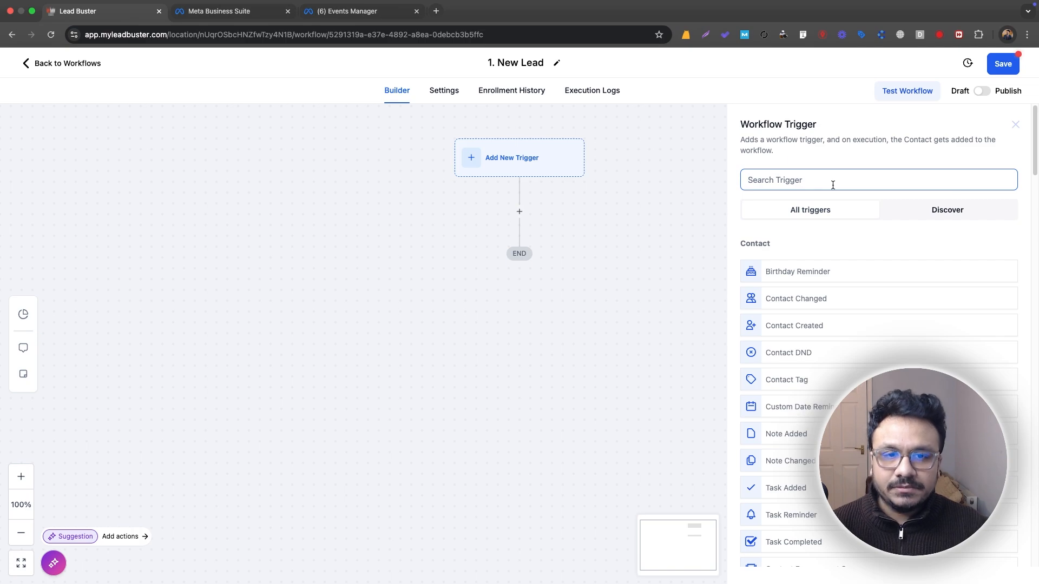
text(form)
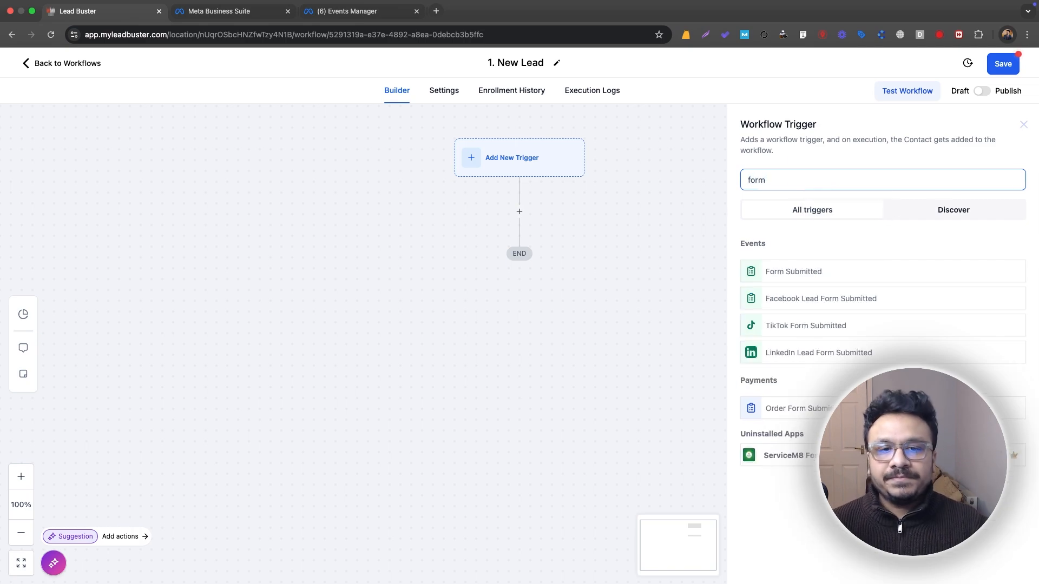
click(786, 279)
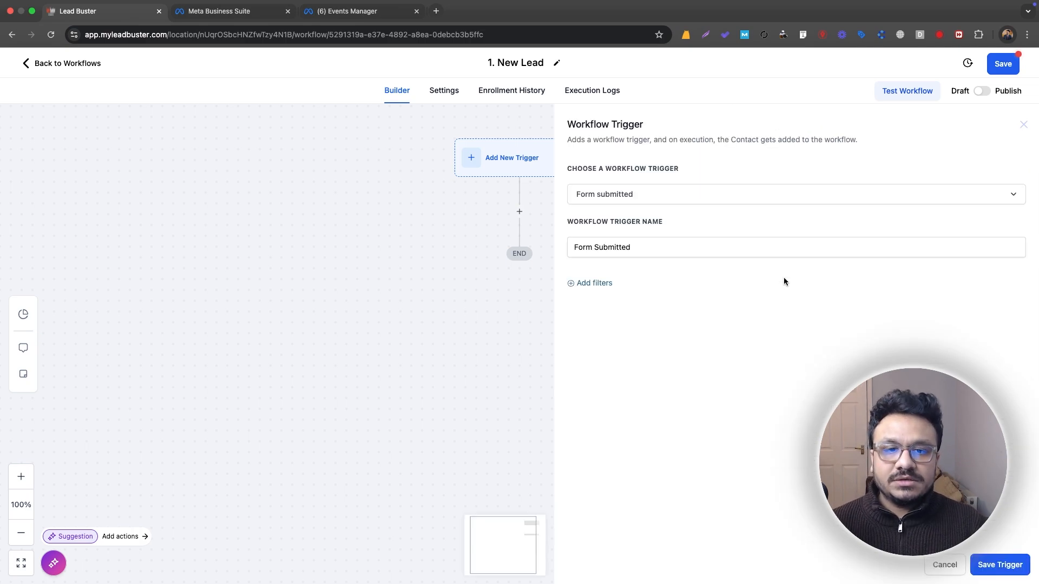
click(590, 282)
click(598, 299)
click(607, 368)
click(818, 303)
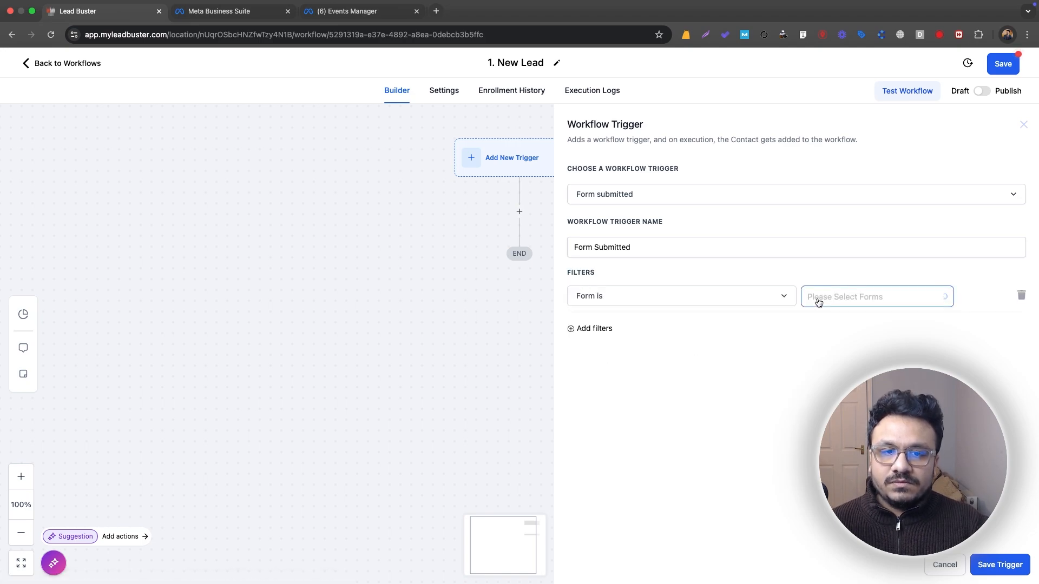
click(825, 413)
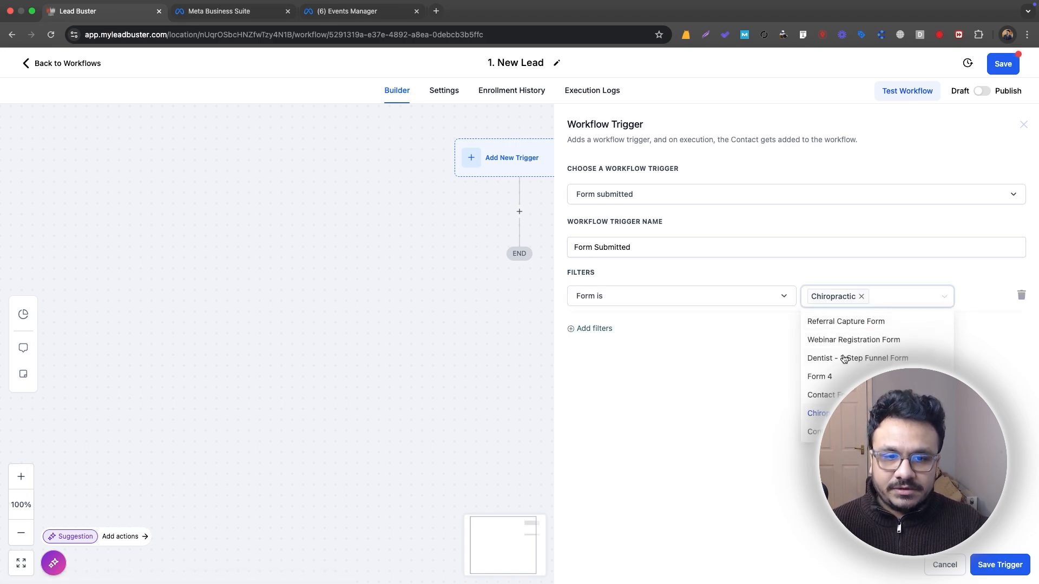
click(983, 565)
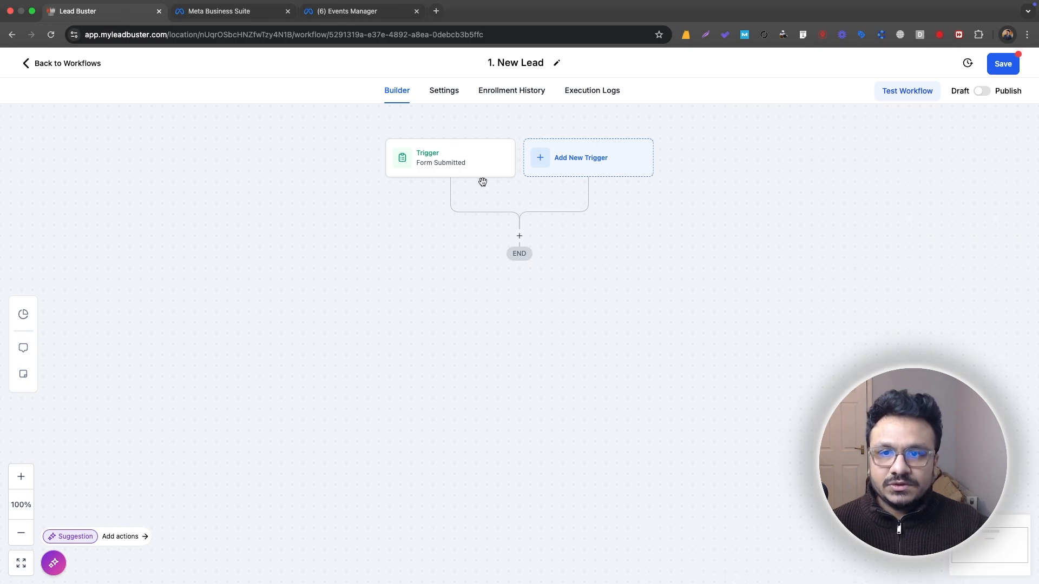
click(448, 163)
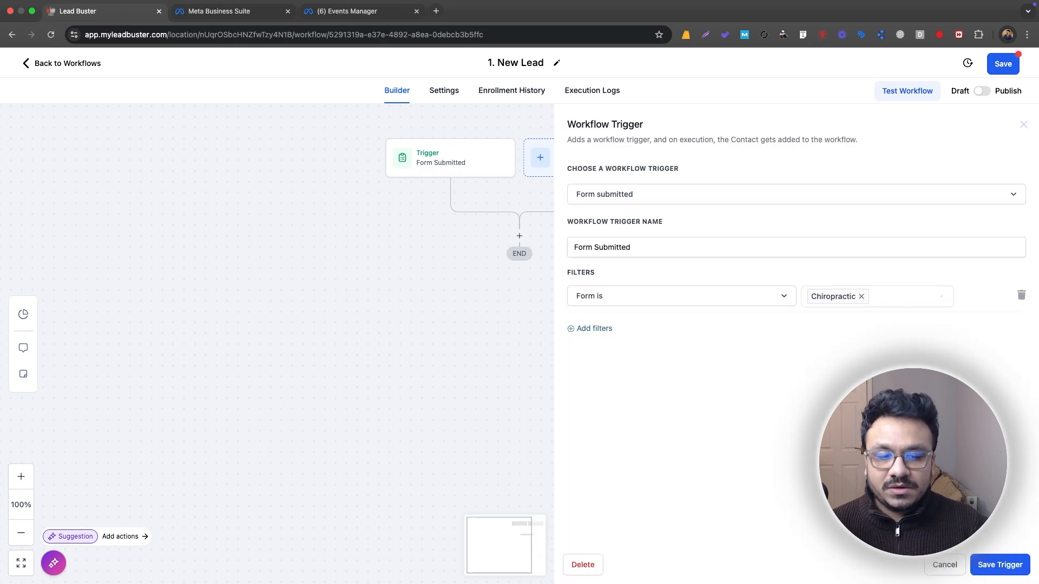
click(999, 565)
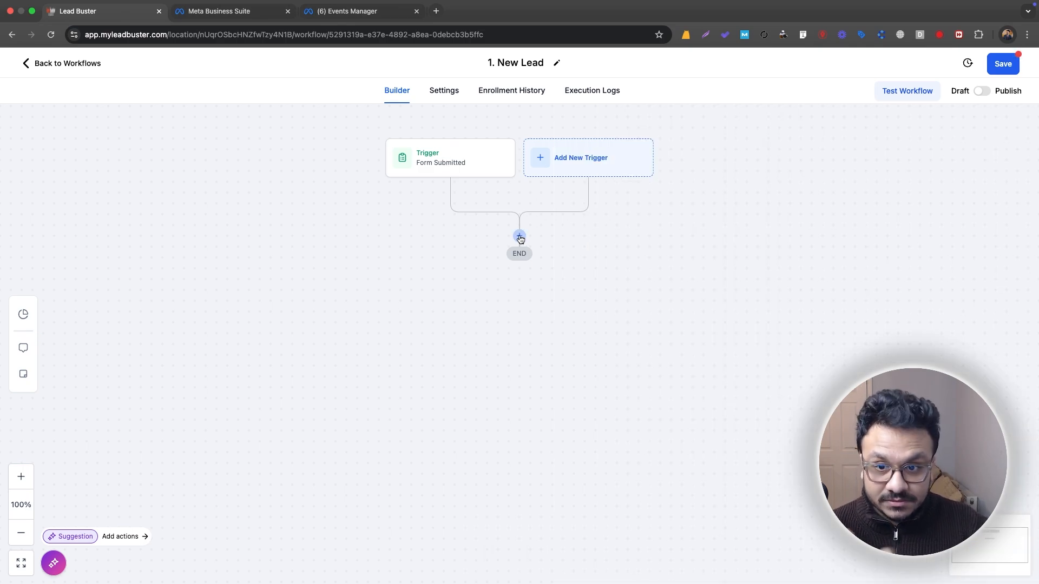
Add a Facebook - Conversion API action after the trigger, with Funnel Event as its event type
click(520, 239)
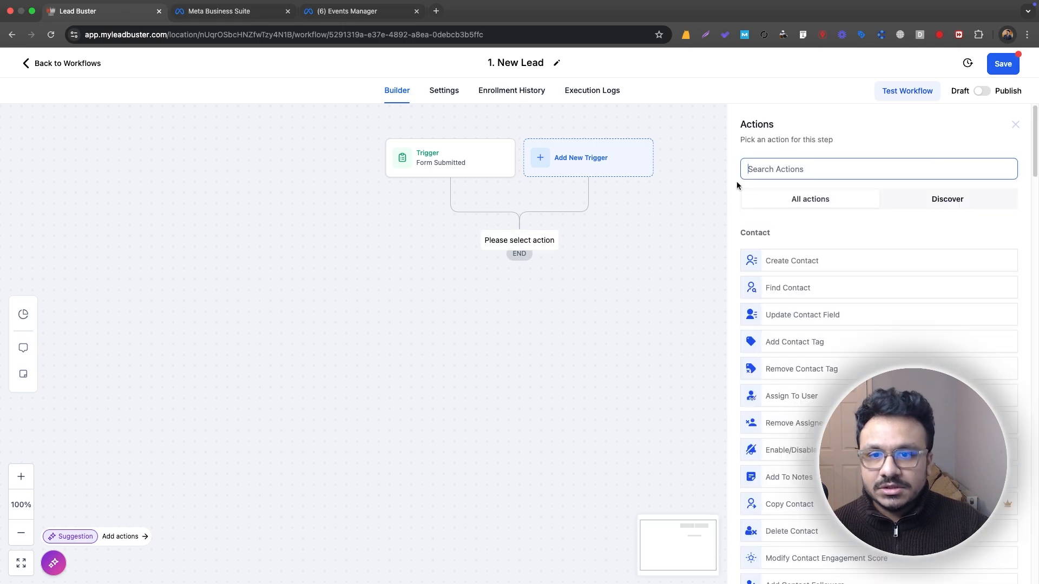
text(facebook)
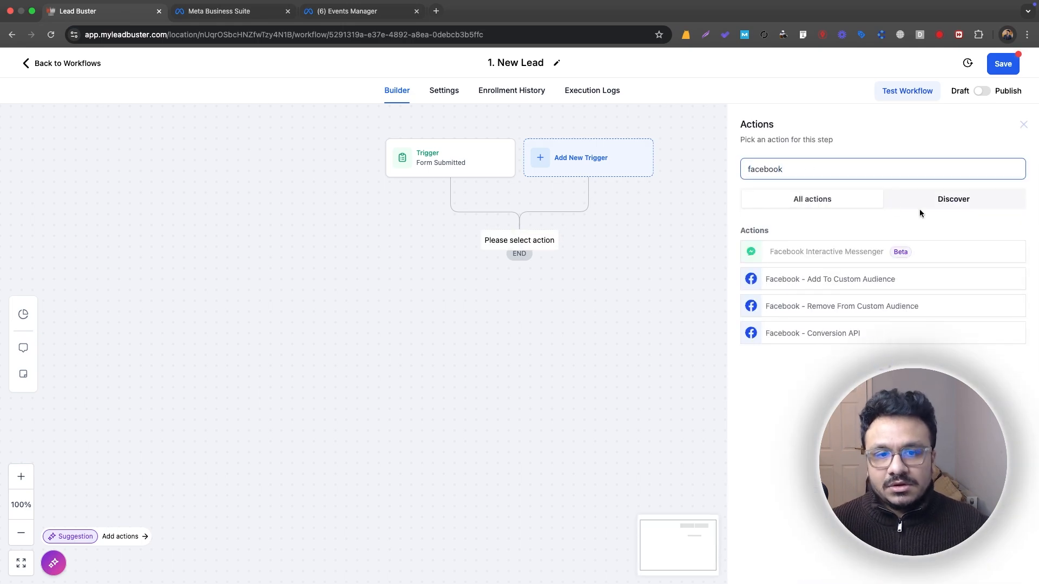
click(794, 332)
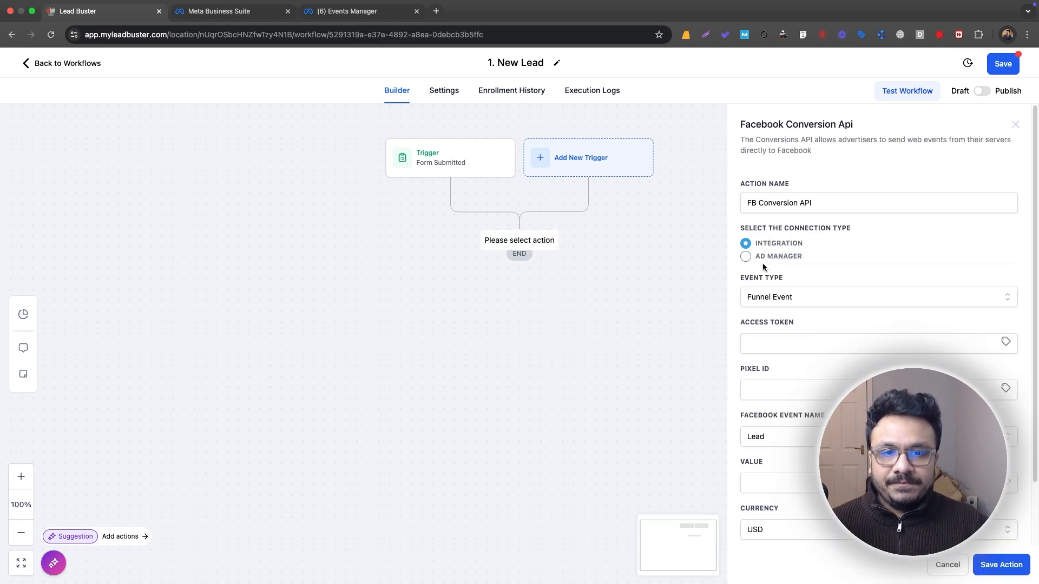
click(769, 298)
click(771, 341)
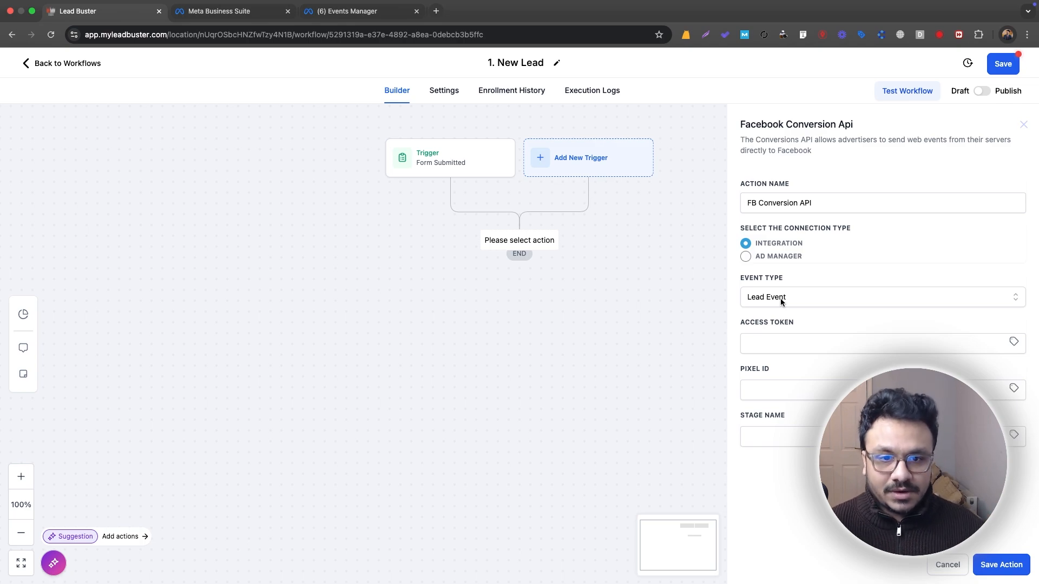
click(791, 300)
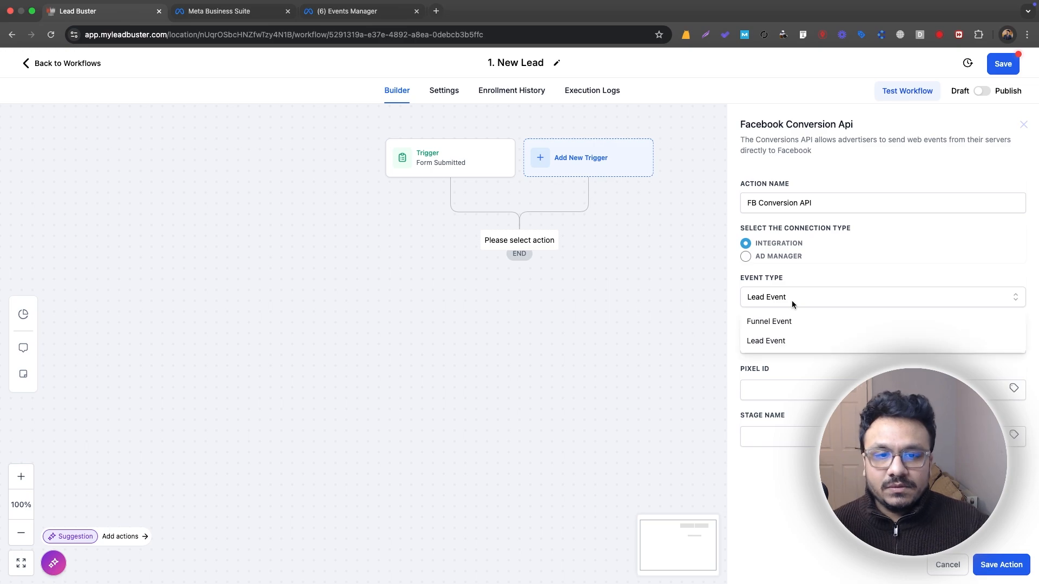
click(787, 321)
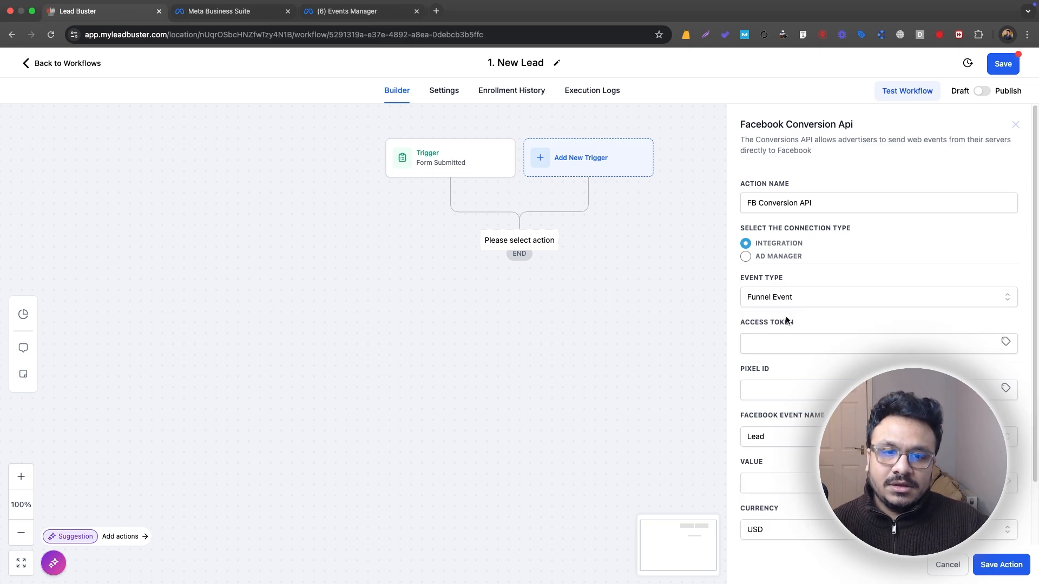
Check the generated access token in Events Manager and paste it into the Conversion API action's access token field
click(346, 11)
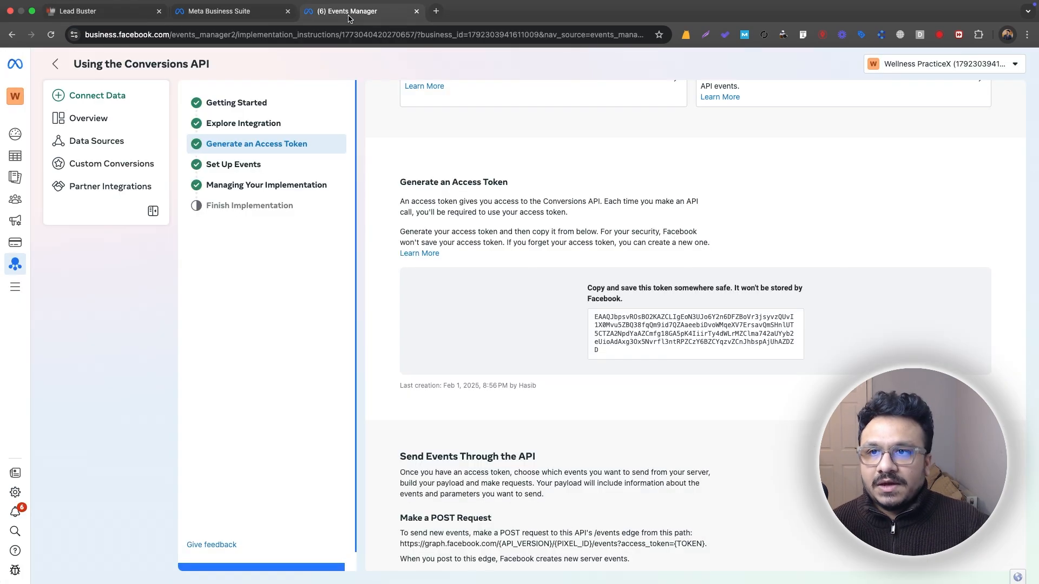
click(100, 11)
right_click(808, 347)
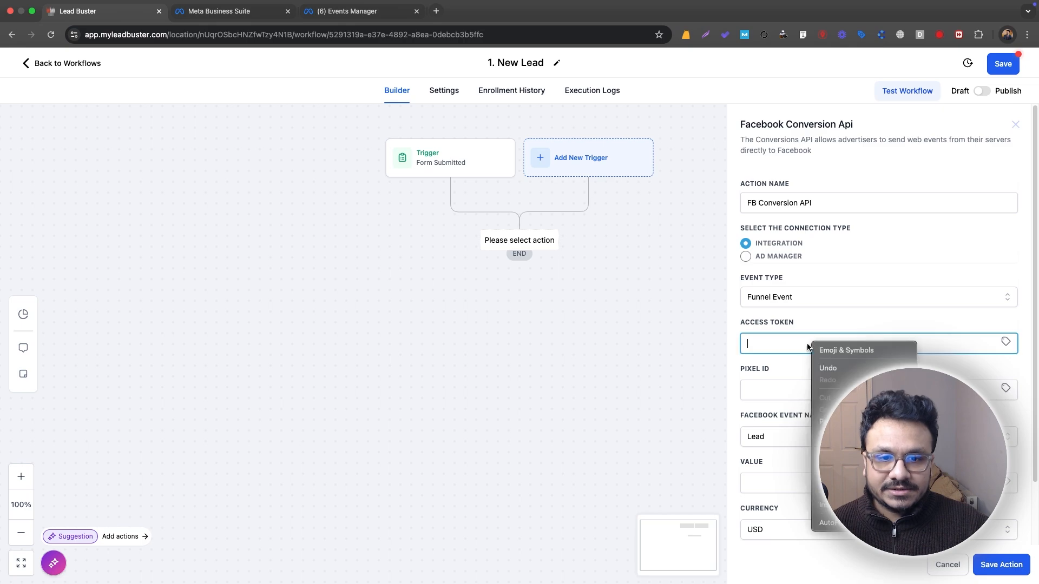
click(828, 422)
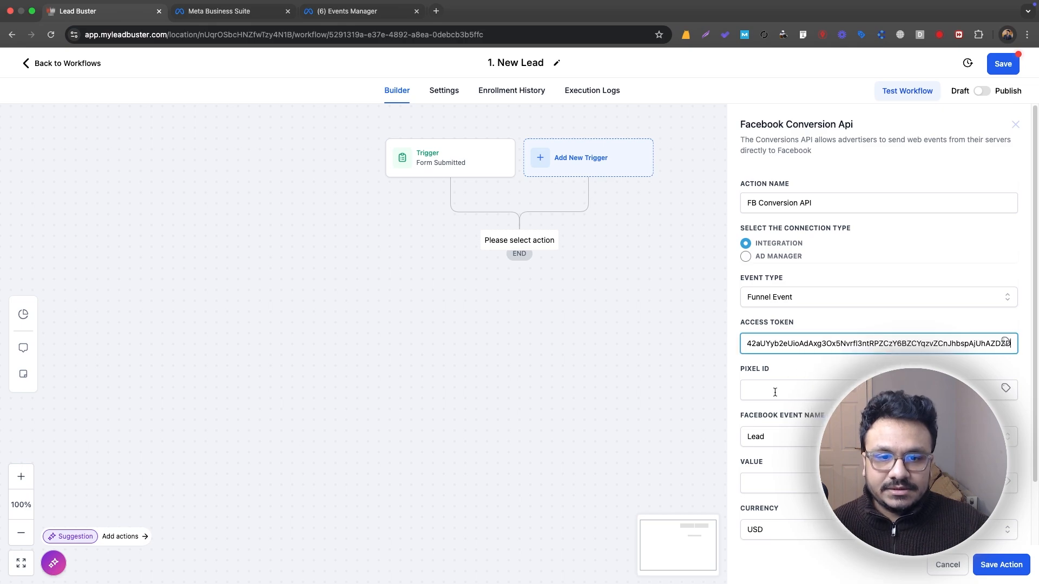
Finish the Conversions API implementation guide in Events Manager and copy the dataset ID from the Wellness Dataset's settings
click(346, 11)
scroll(577, 405, down, 10)
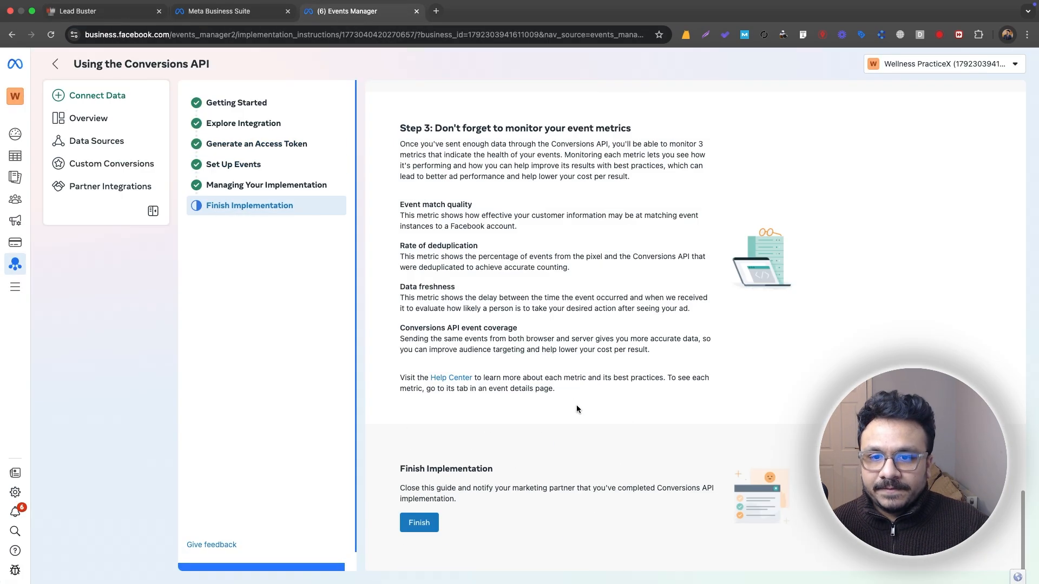
click(425, 524)
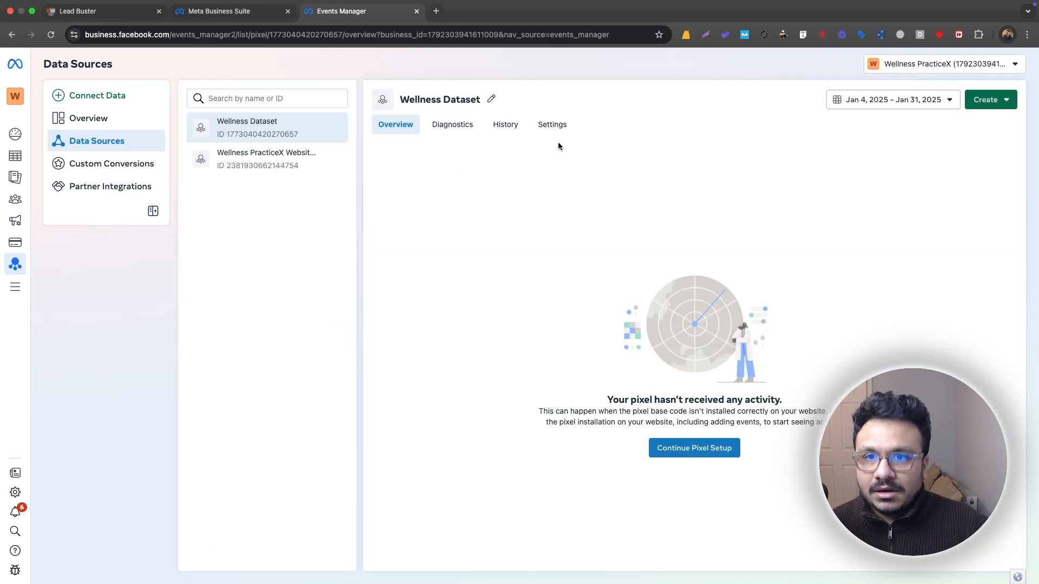
click(552, 126)
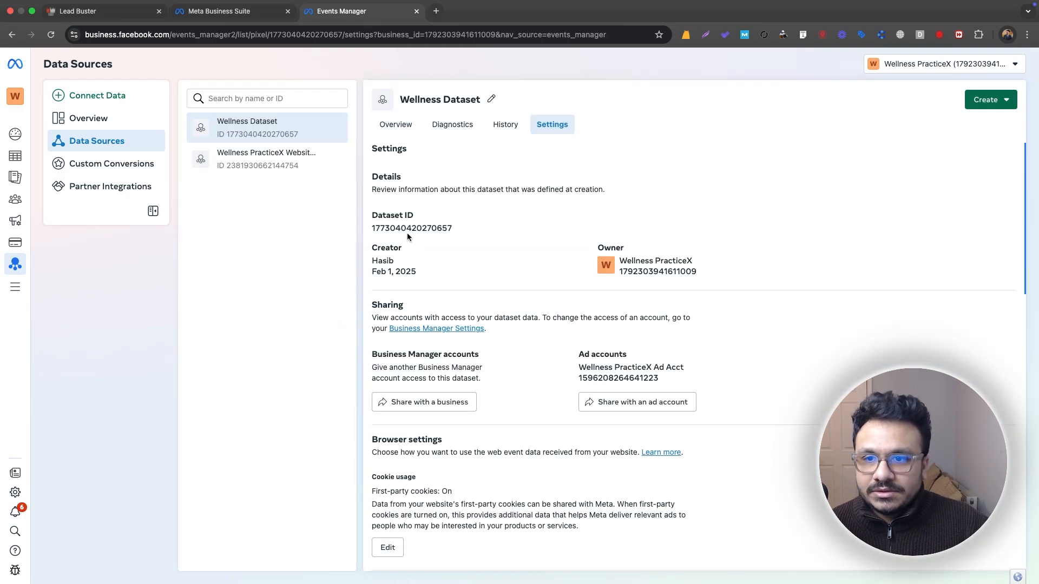
click(406, 230)
Paste the copied dataset ID as the action's pixel ID, set the value to 1000, and save the action
click(144, 15)
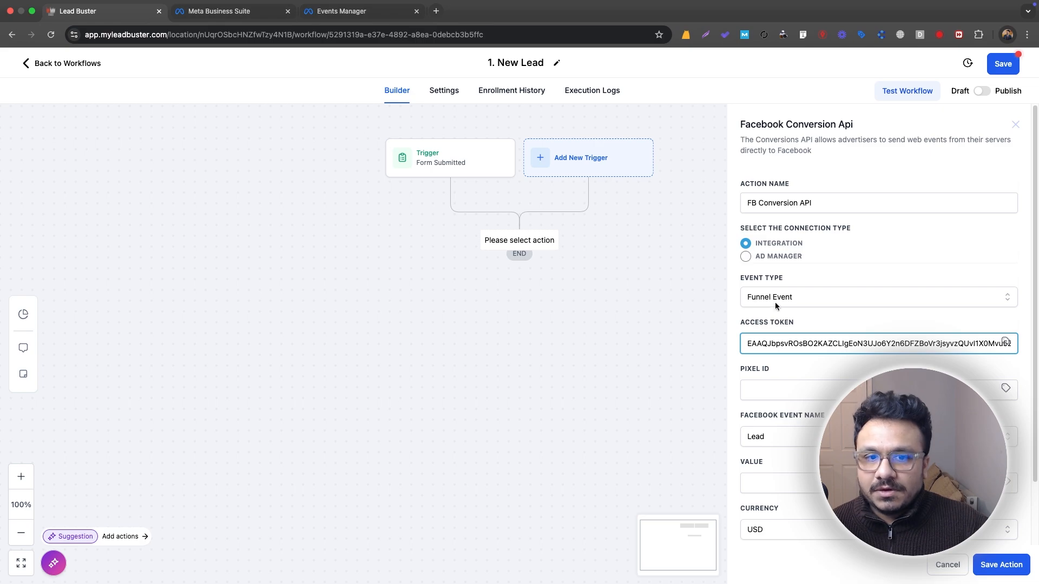
click(810, 390)
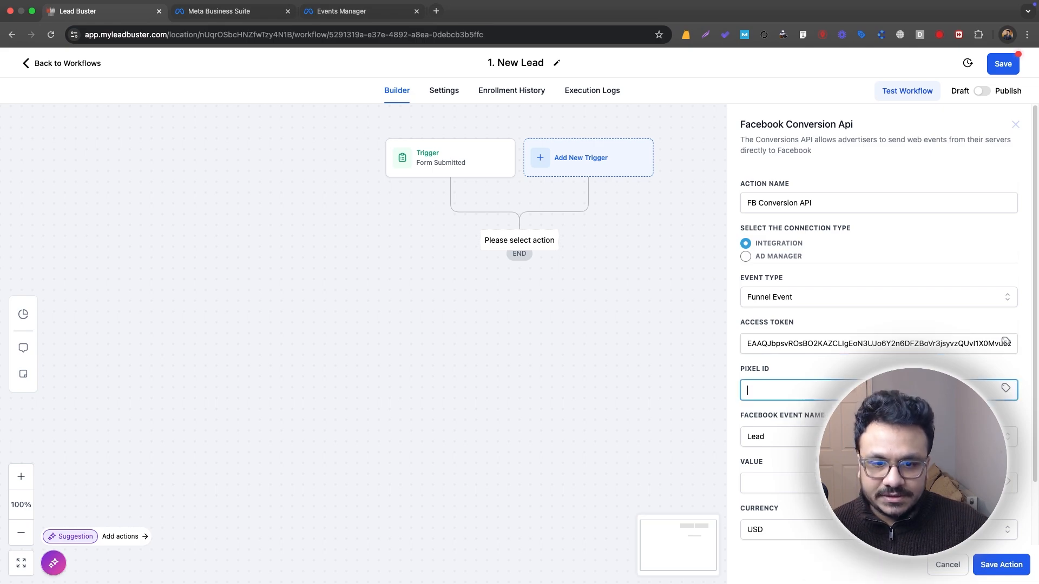
key(super+v)
scroll(800, 429, down, 3)
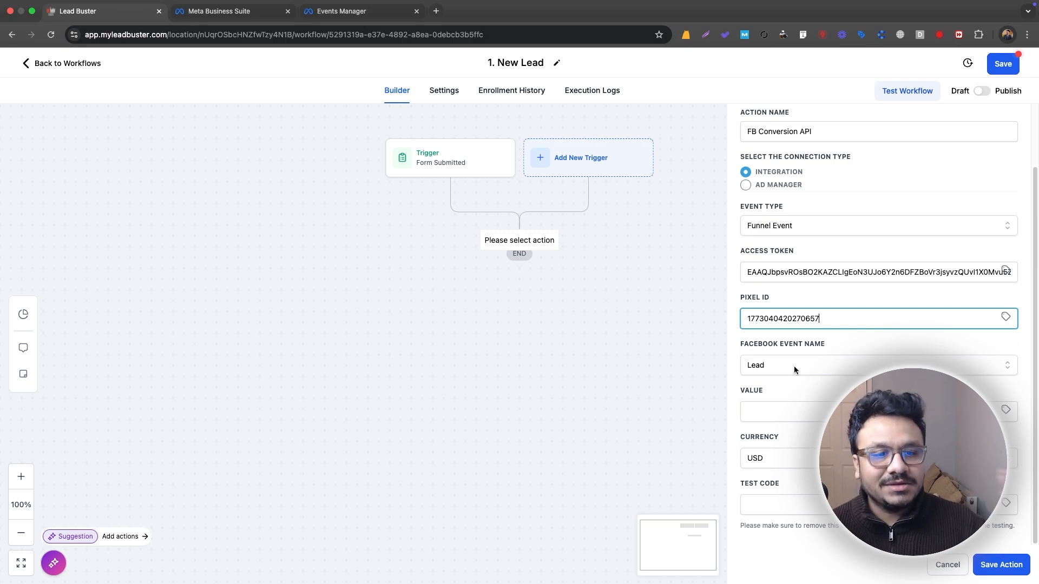
click(805, 413)
text(1)
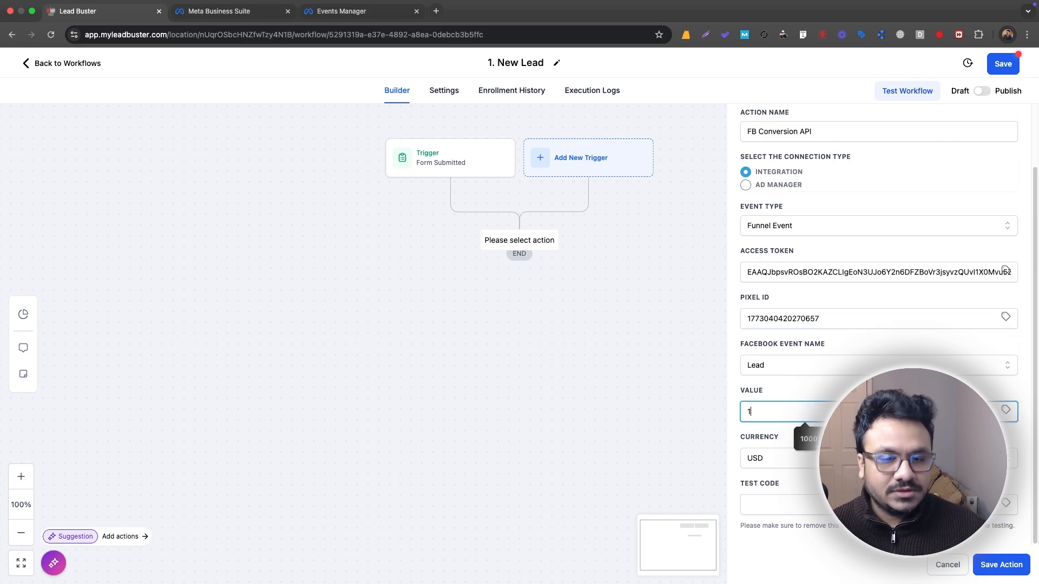
text(000)
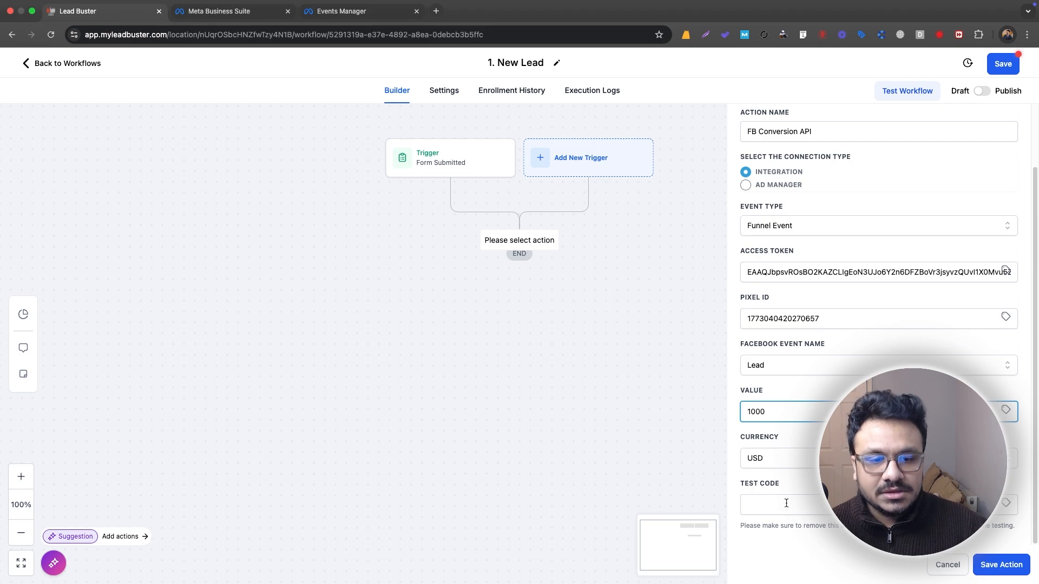
click(993, 565)
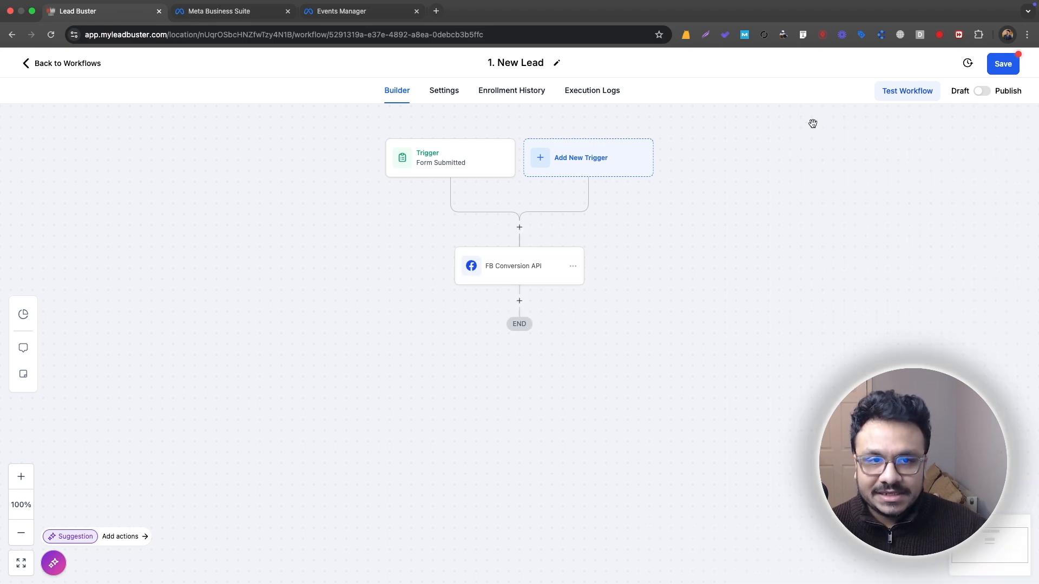
Publish and save the 1. New Lead workflow, and return to the CAPI Setup workflow list
click(982, 91)
click(1003, 64)
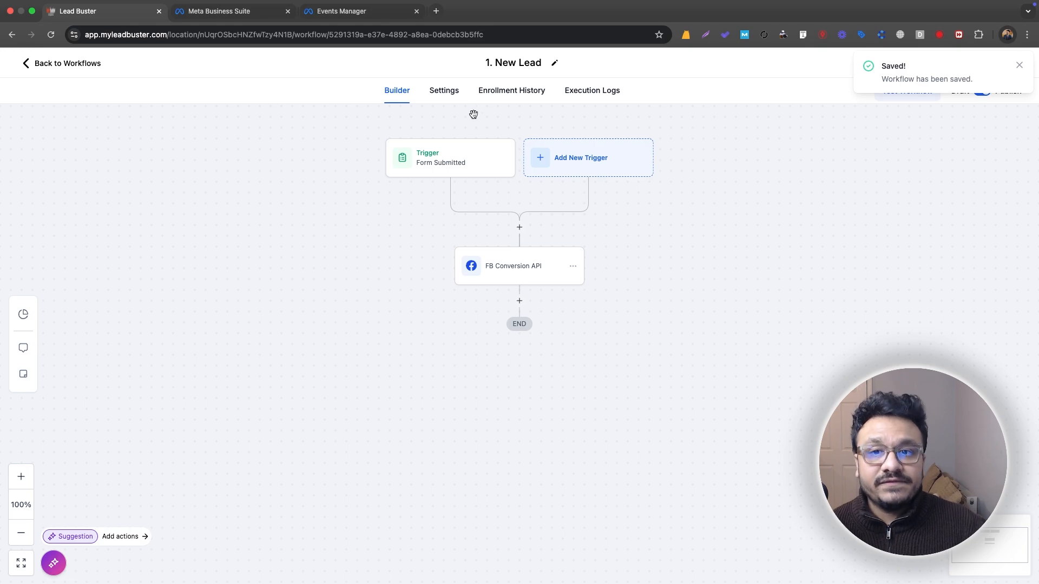
click(81, 64)
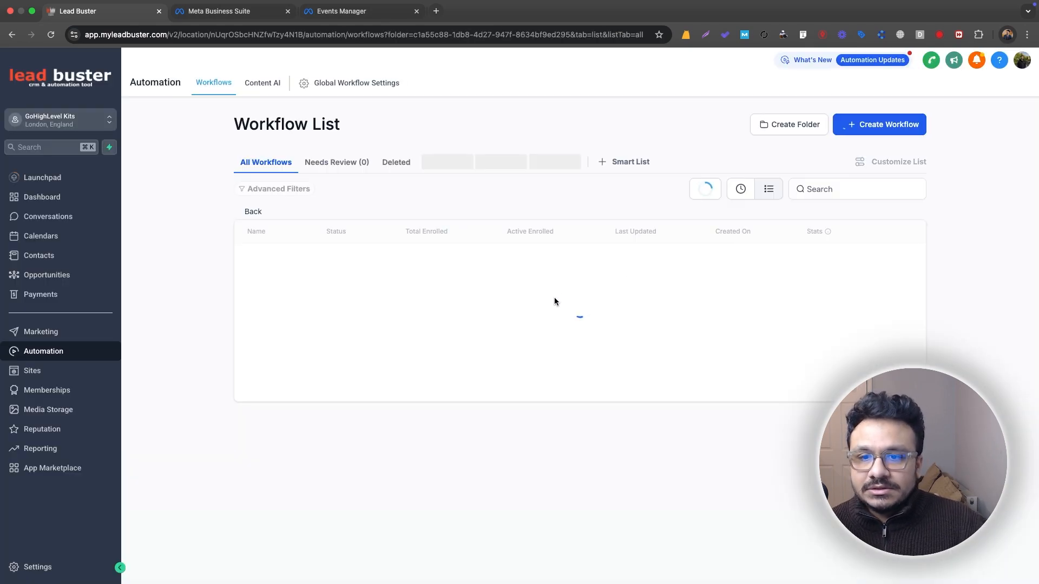
Duplicate the 1. New Lead workflow and name the copy 2. Appointment Booked
click(886, 261)
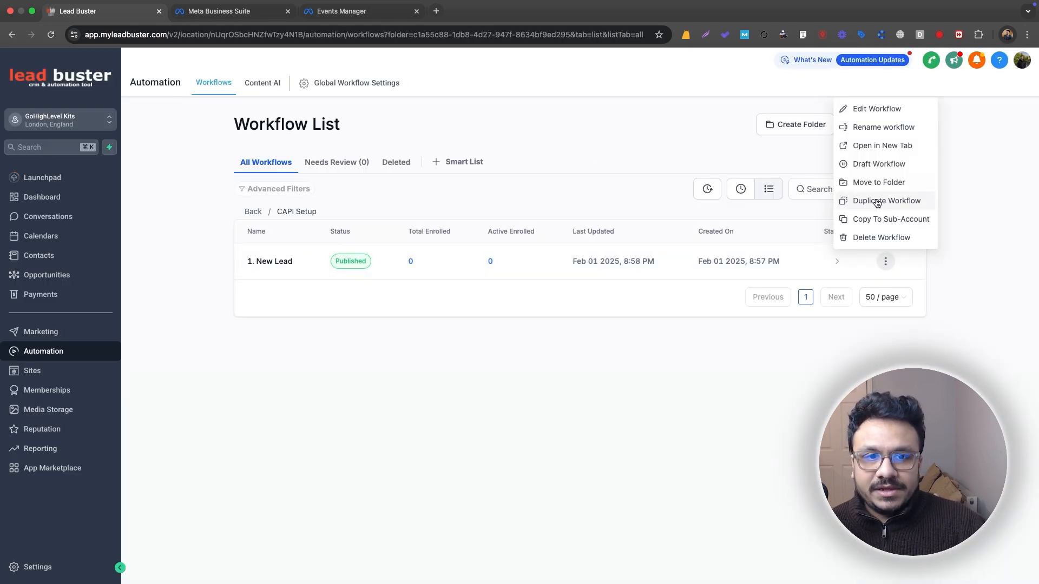
click(878, 201)
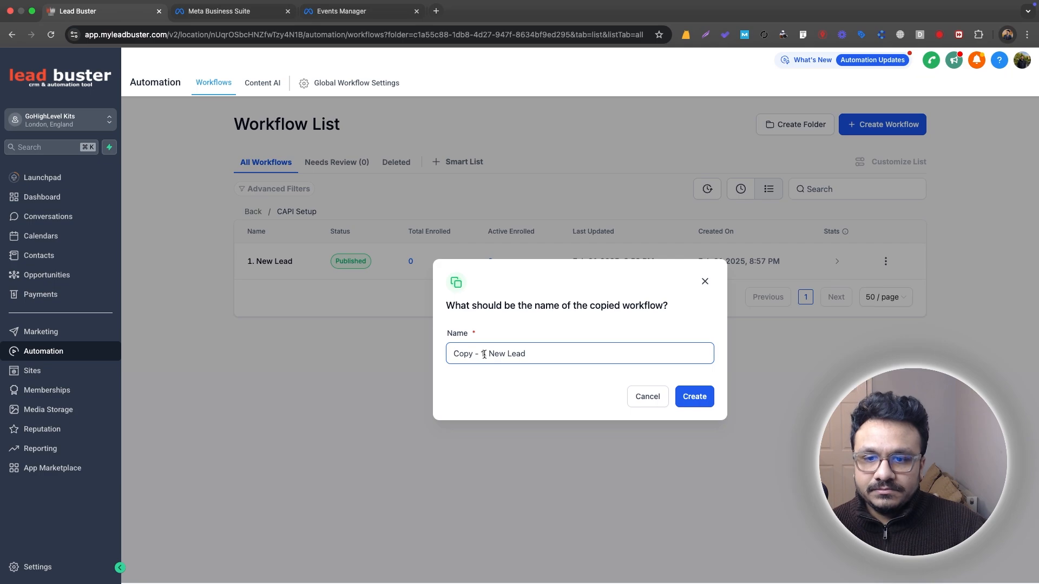
drag(485, 354, 423, 345)
text(2. )
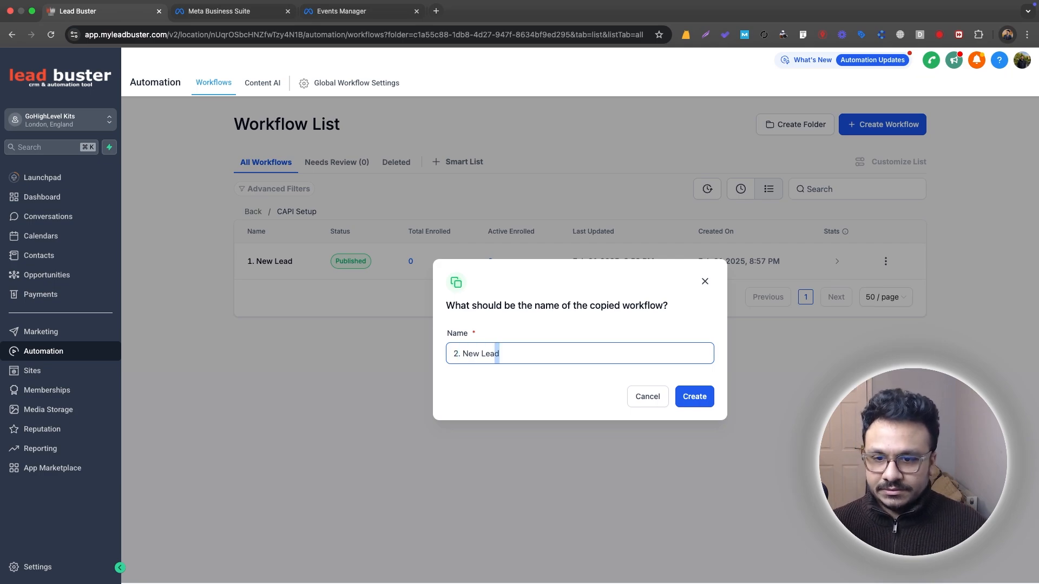
text(Appointment)
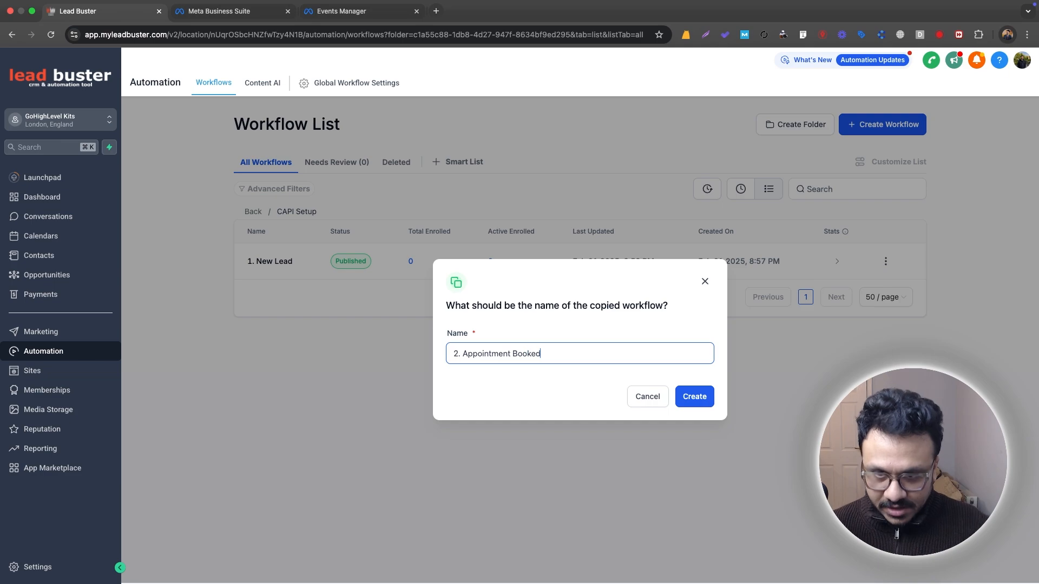
click(694, 398)
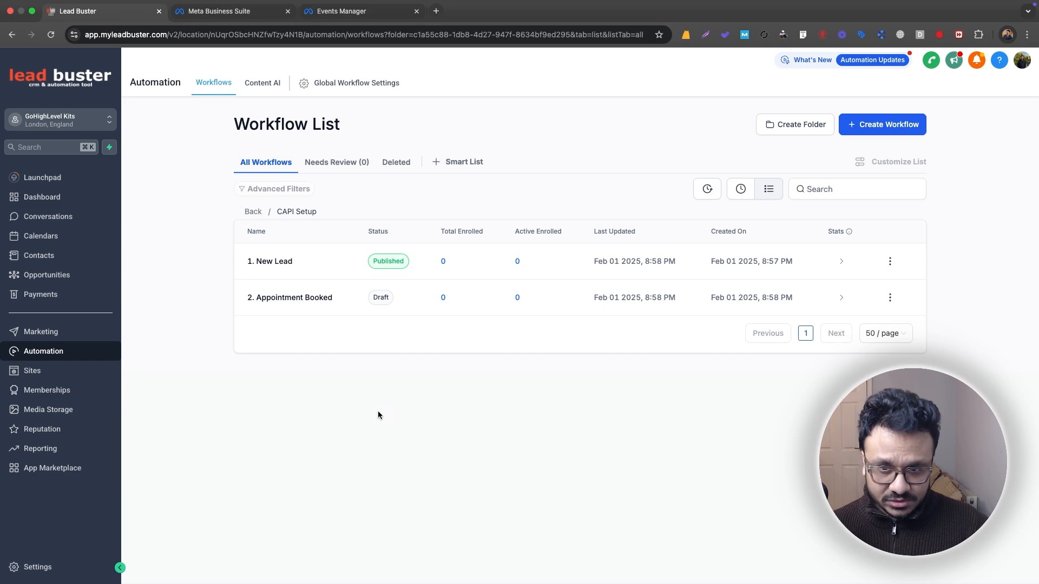
Change the trigger of the 2. Appointment Booked workflow to Customer booked appointment and save the trigger
click(304, 298)
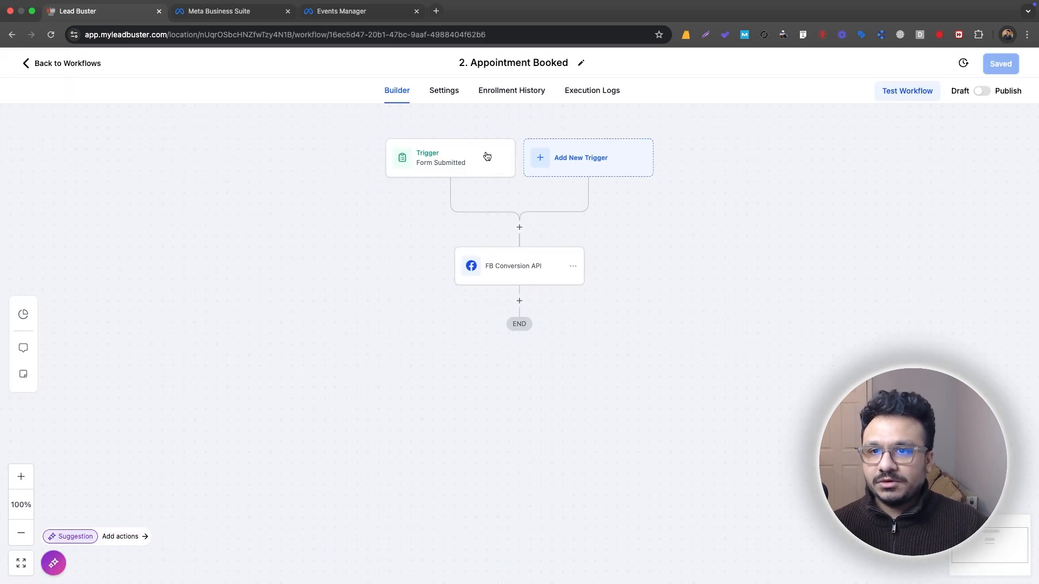
click(496, 167)
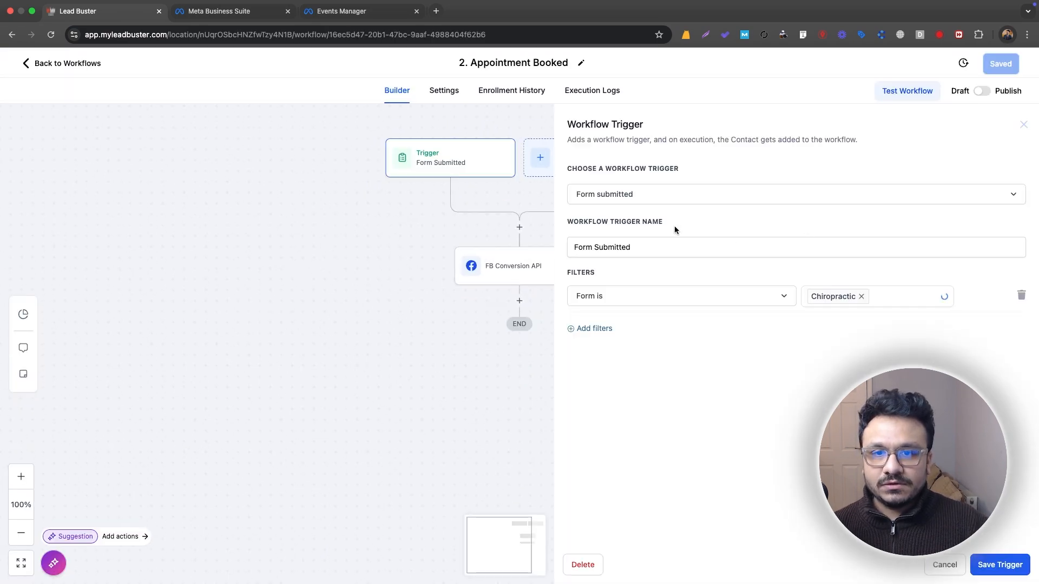
click(674, 196)
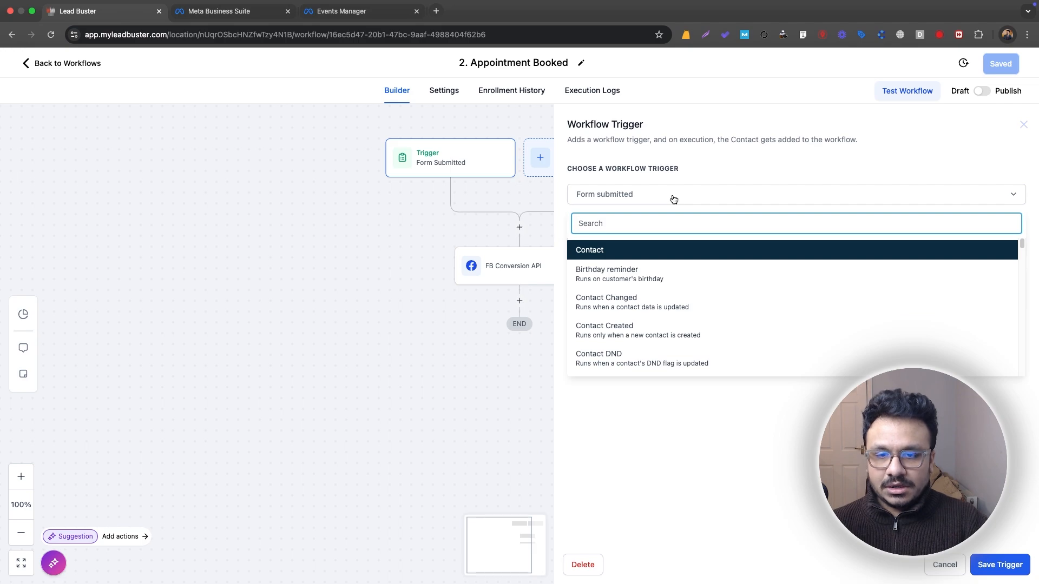
text(custom)
click(699, 301)
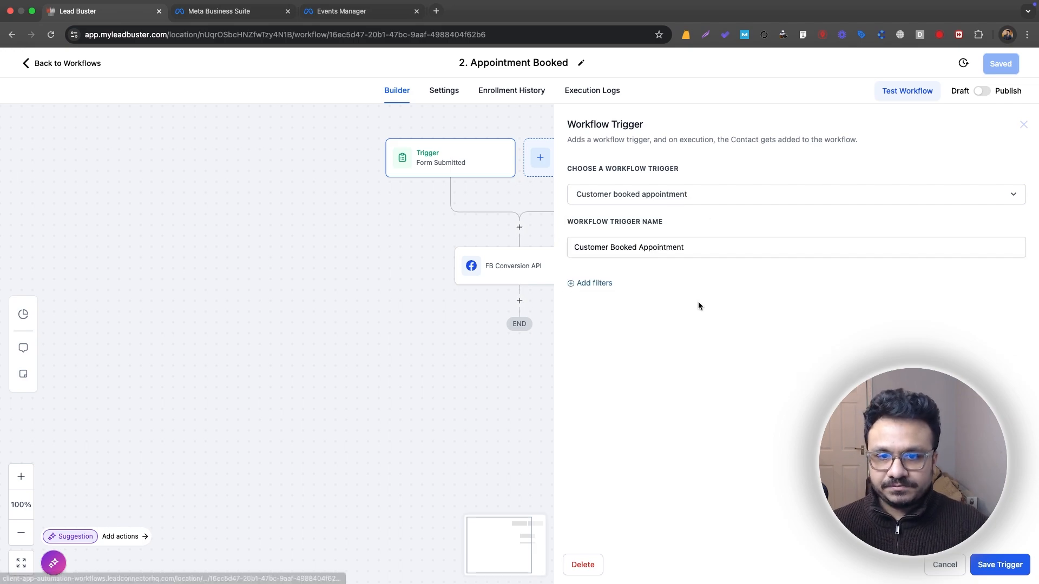
click(976, 573)
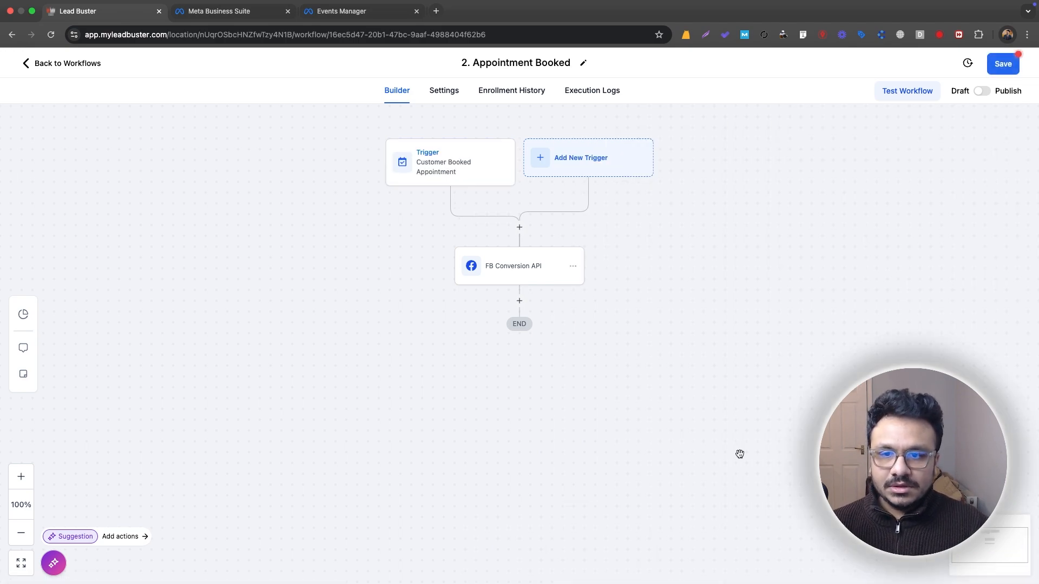
Set the Facebook event name of the FB Conversion API action to Schedule and save the action
click(503, 267)
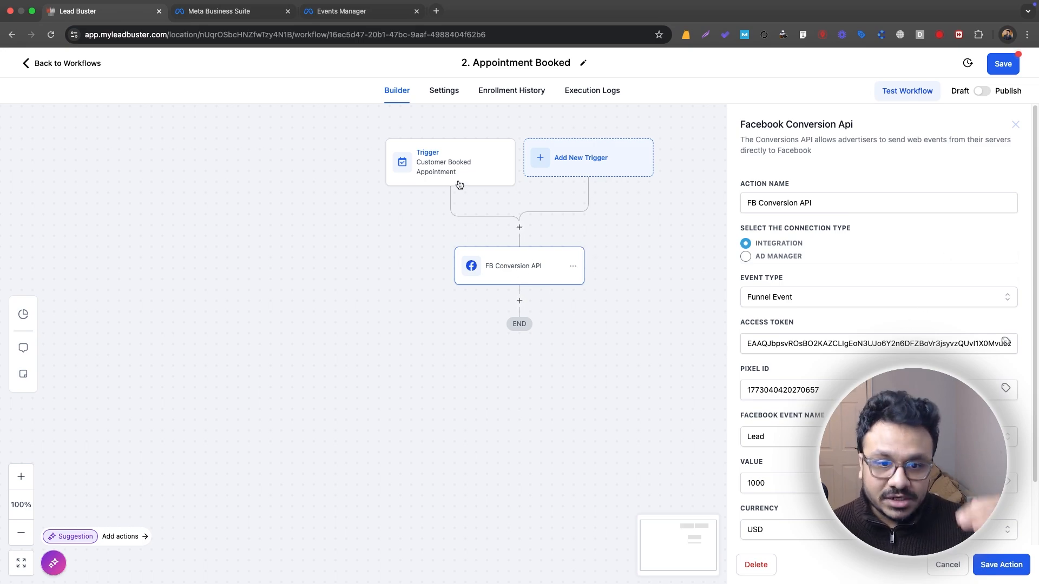
click(860, 437)
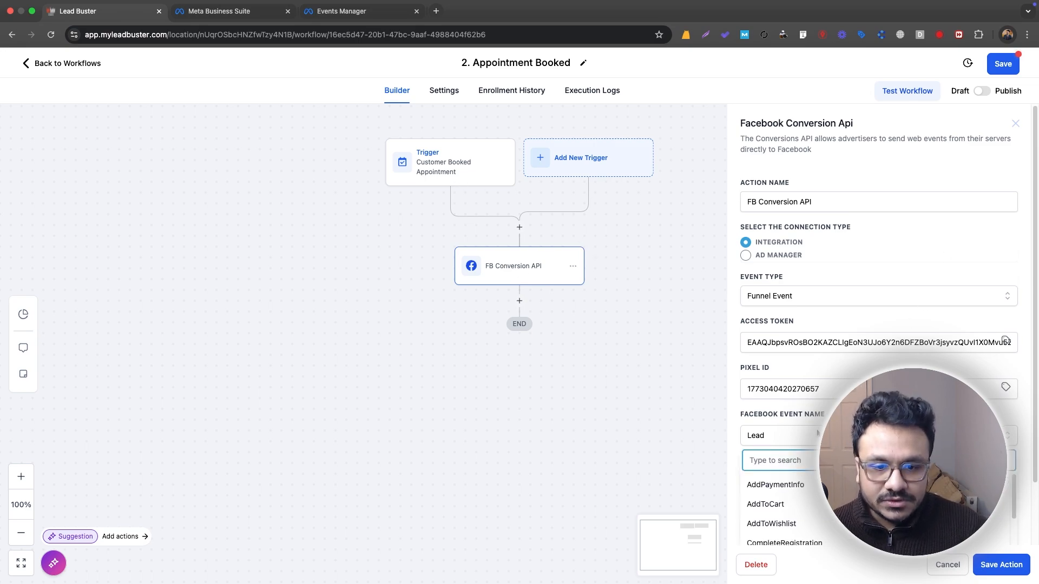
scroll(861, 438, down, 2)
text(sch)
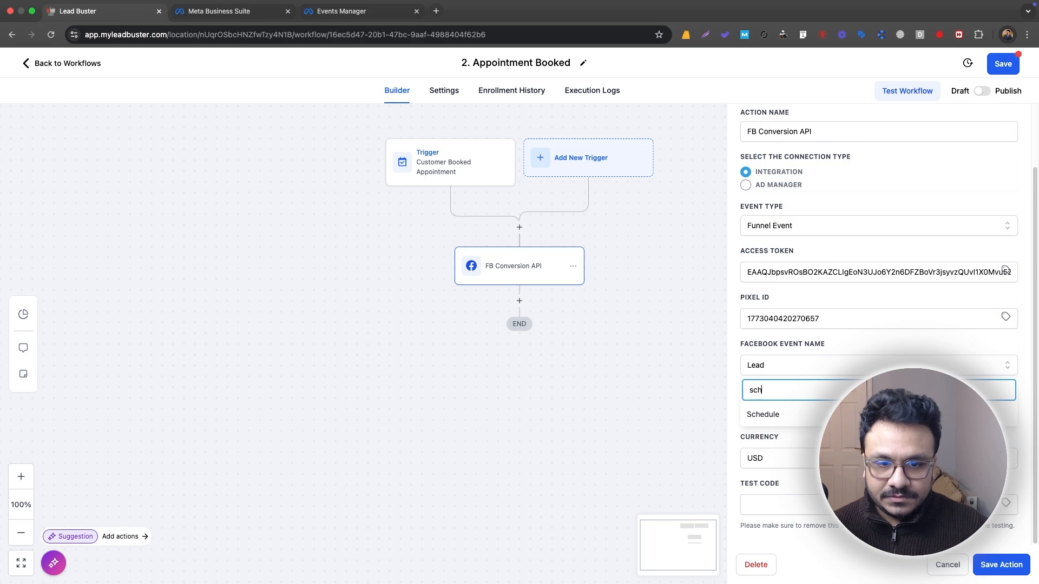
click(760, 414)
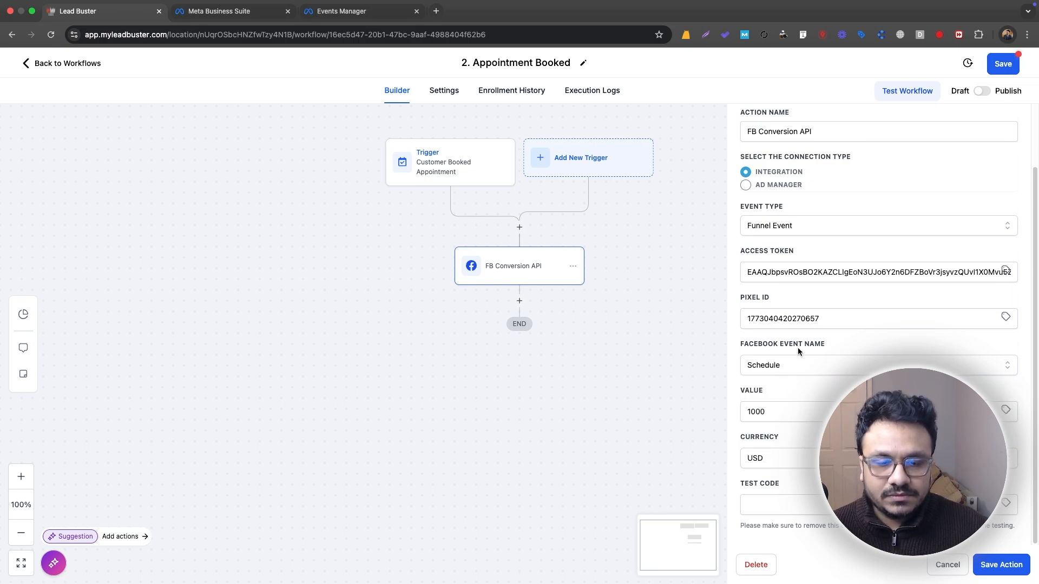
click(1005, 564)
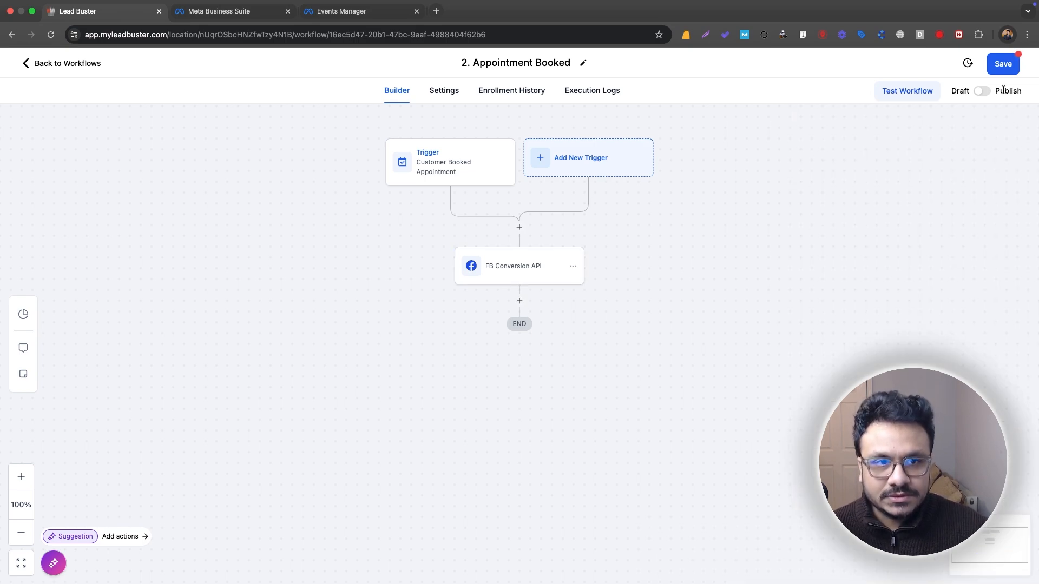
Publish and save the 2. Appointment Booked workflow, and return to the workflow list
click(982, 90)
click(1003, 63)
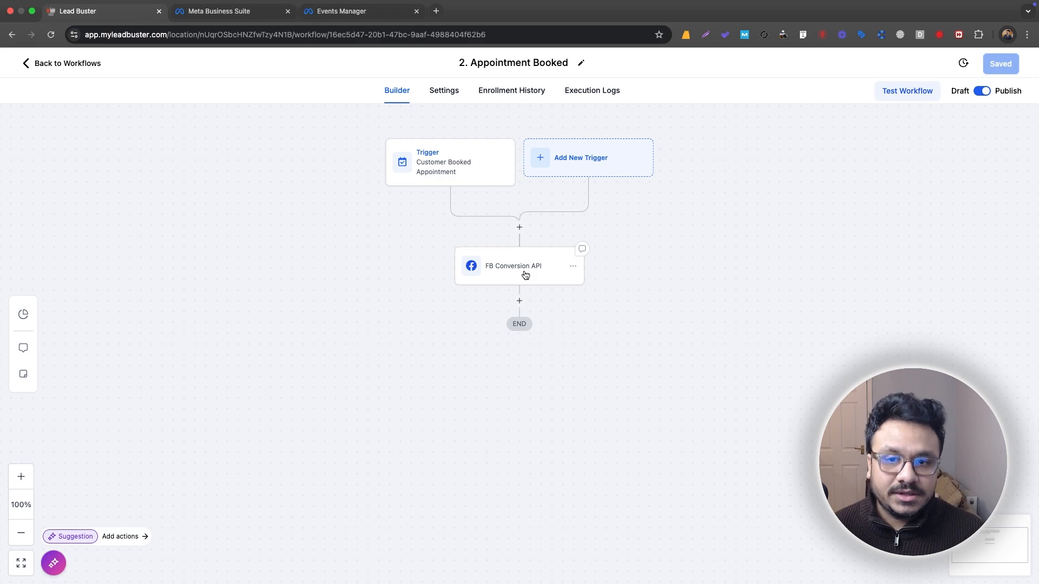
click(58, 63)
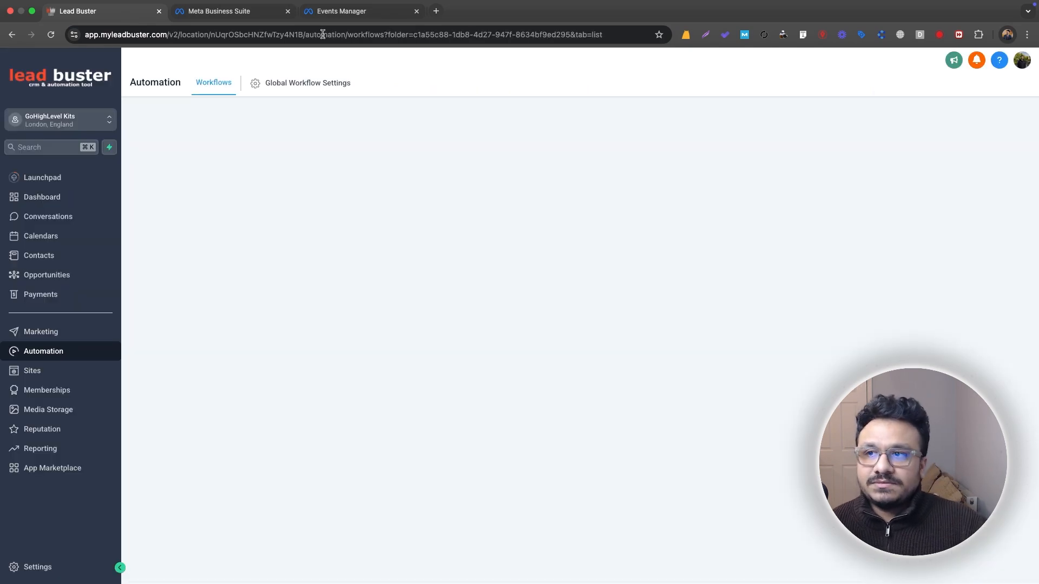
Check the Wellness Dataset's overview in Events Manager for pixel activity, and return to the Lead Buster workflow list
click(389, 11)
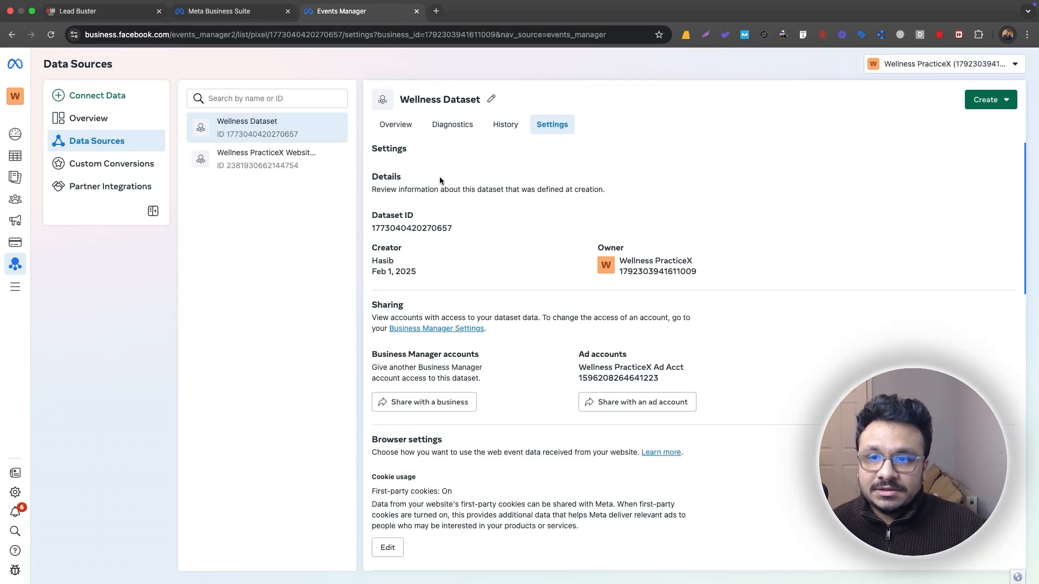
click(398, 126)
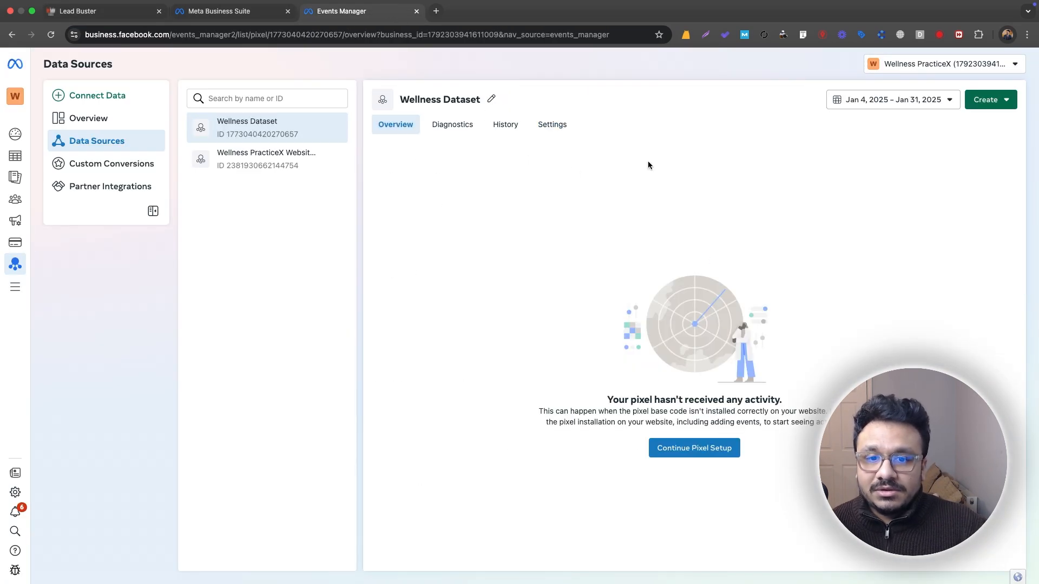
click(139, 11)
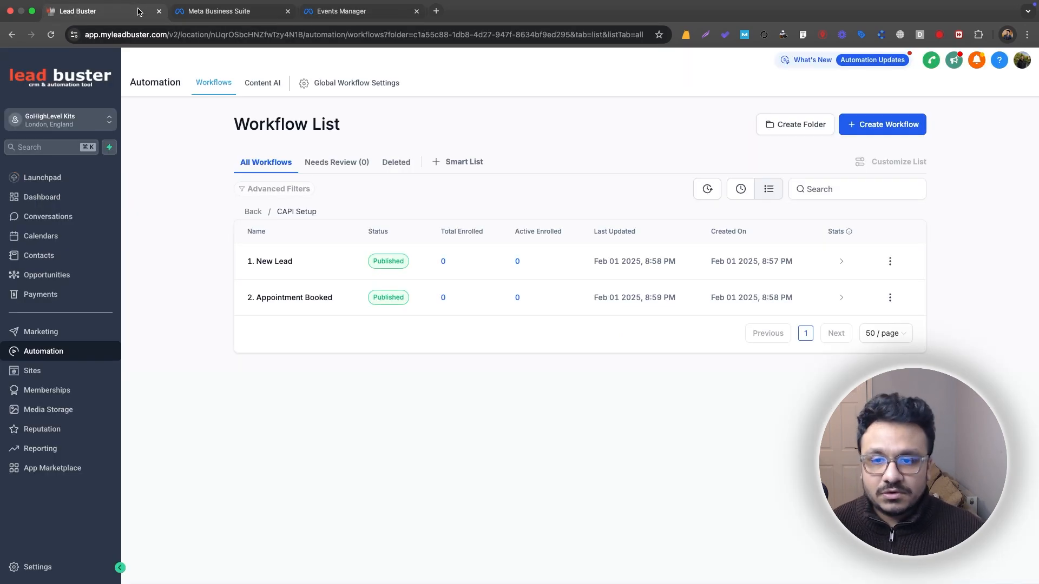